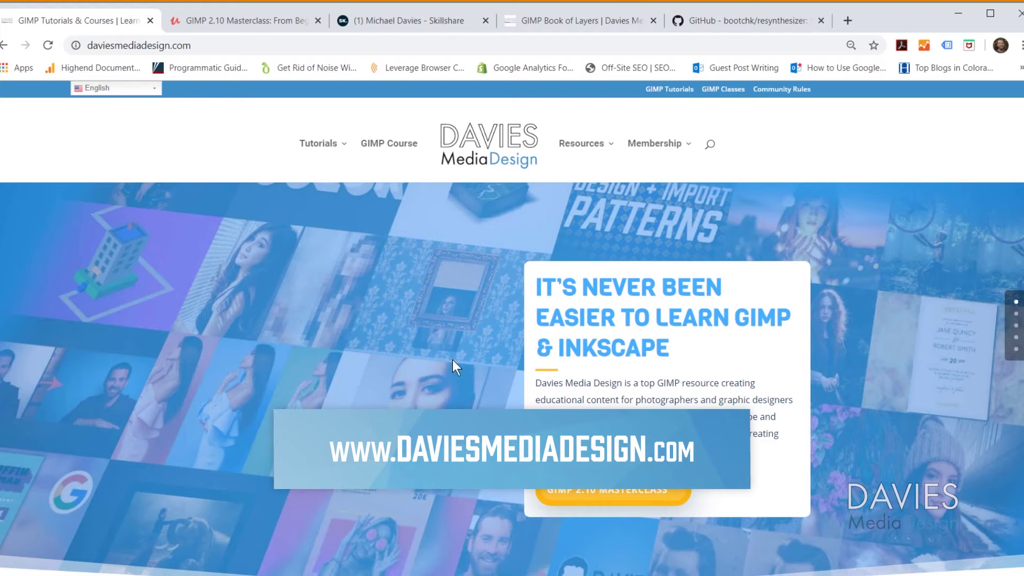
Step: Scroll down through the Davies Media Design home page
scroll(451, 359, down, 5)
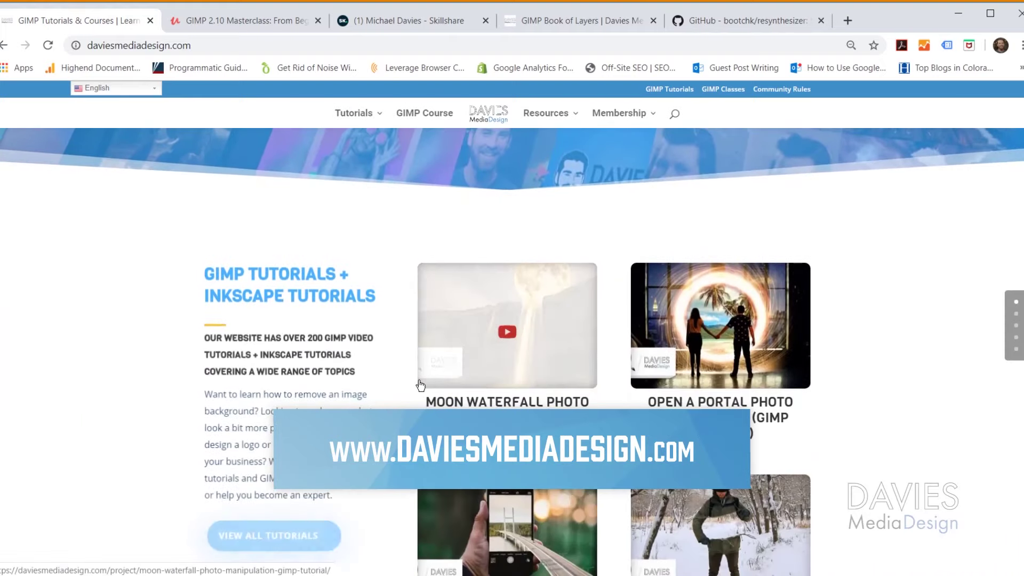
scroll(412, 381, down, 10)
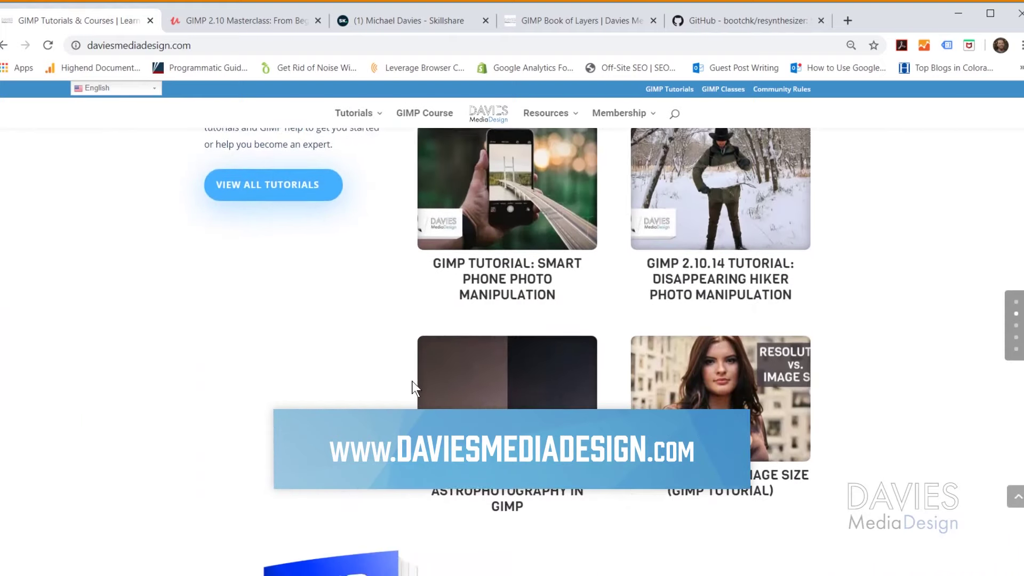
scroll(412, 383, down, 1)
scroll(413, 385, down, 8)
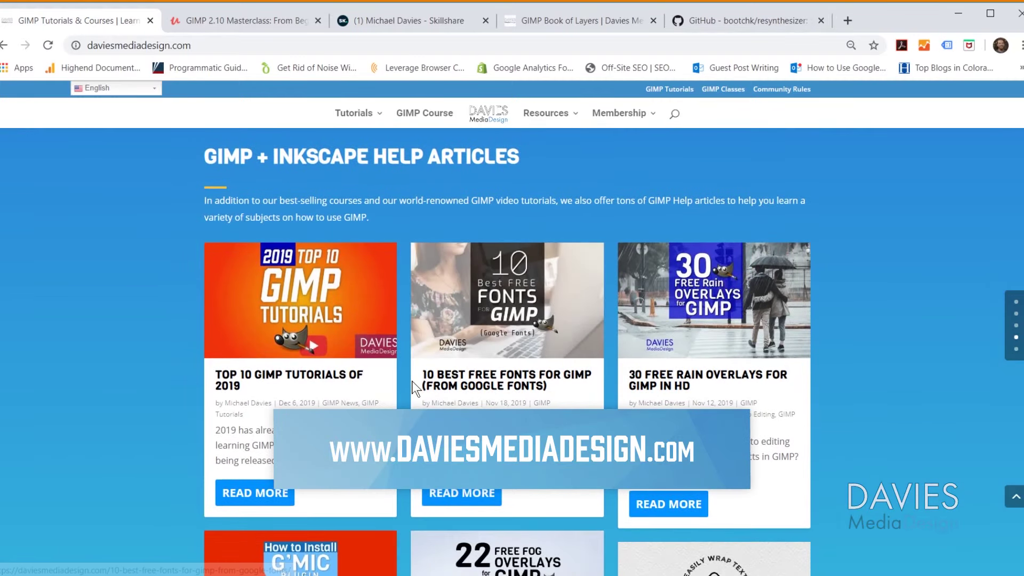
scroll(411, 382, down, 12)
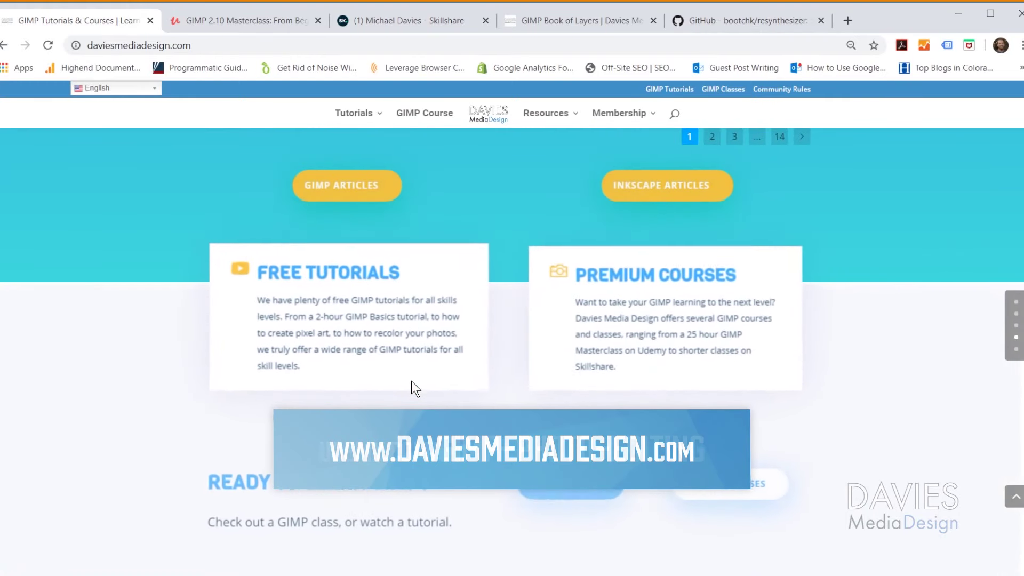
Step: Cycle through the Udemy, Skillshare and GIMP Book of Layers tabs
key(ctrl+Tab)
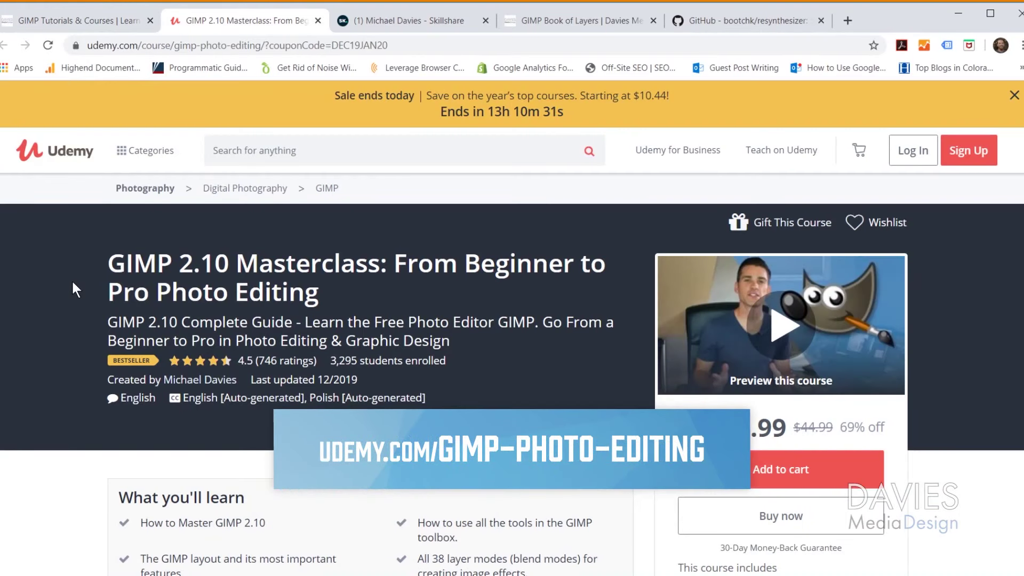
key(ctrl+Tab)
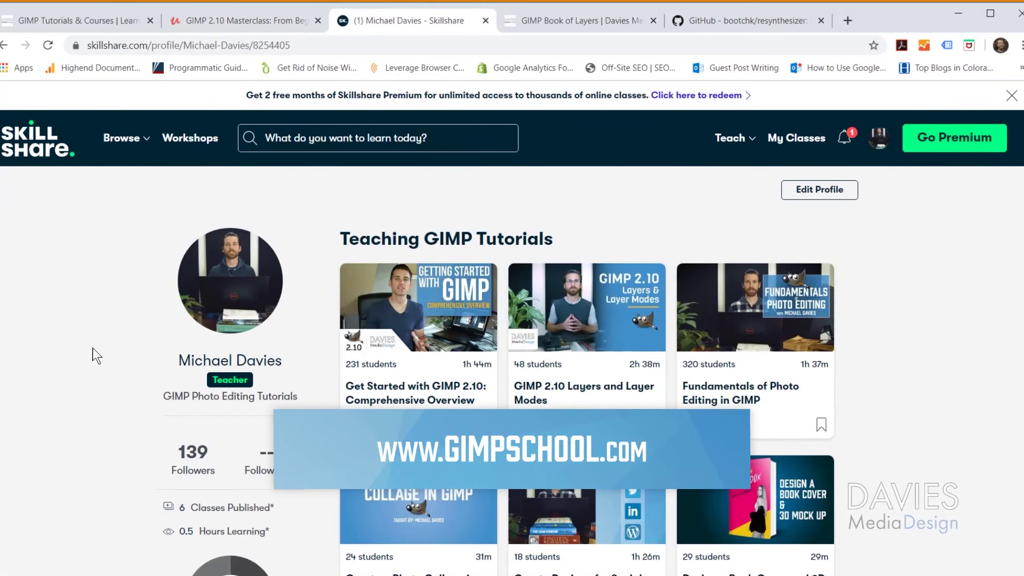
key(ctrl+Tab)
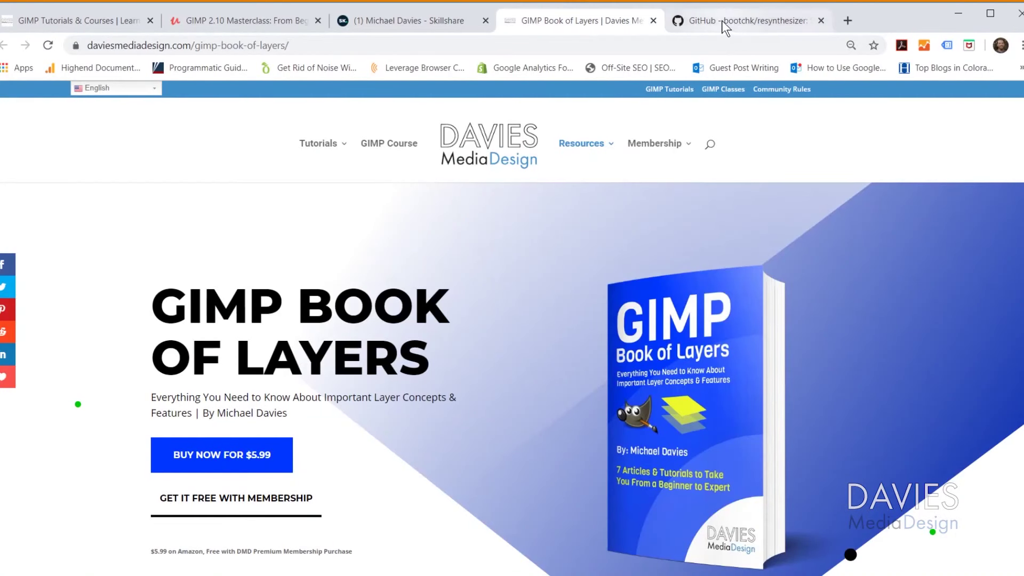
Step: Switch to the 'GitHub - bootchk/resynthesizer' browser tab
click(727, 22)
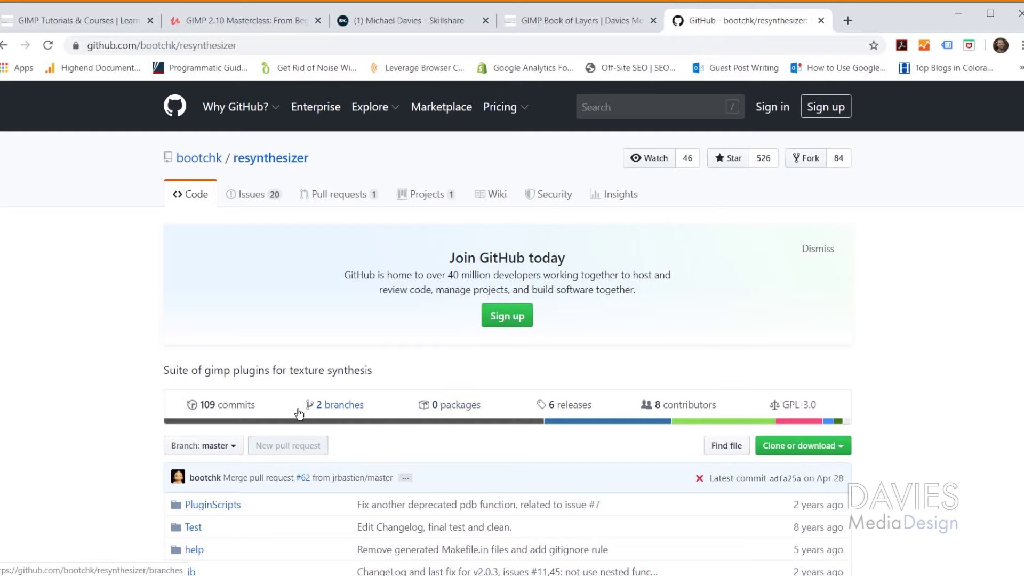
Step: Open the repository's README.md and scroll to its Quickstart installer links
scroll(192, 362, down, 5)
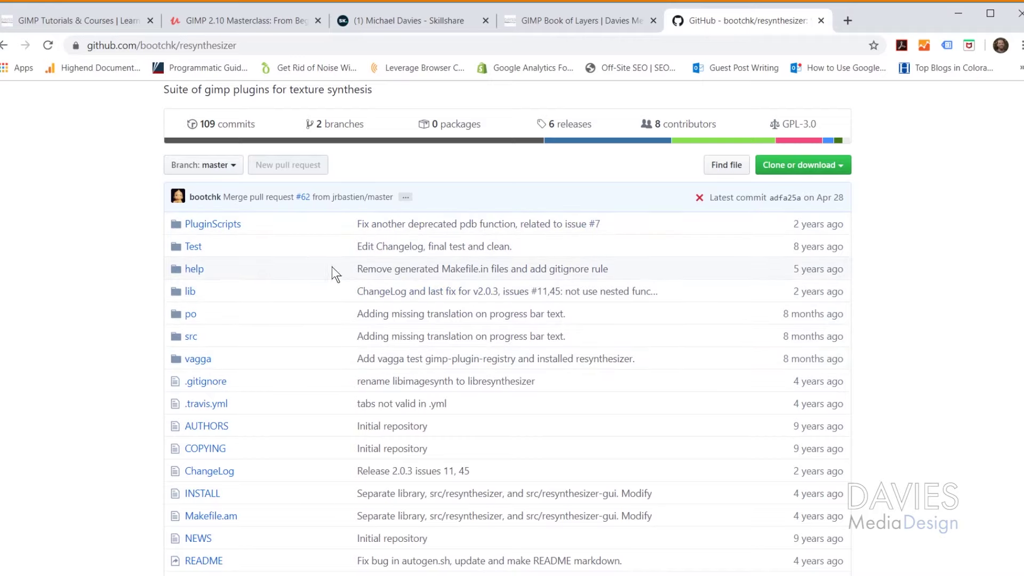
scroll(331, 269, down, 4)
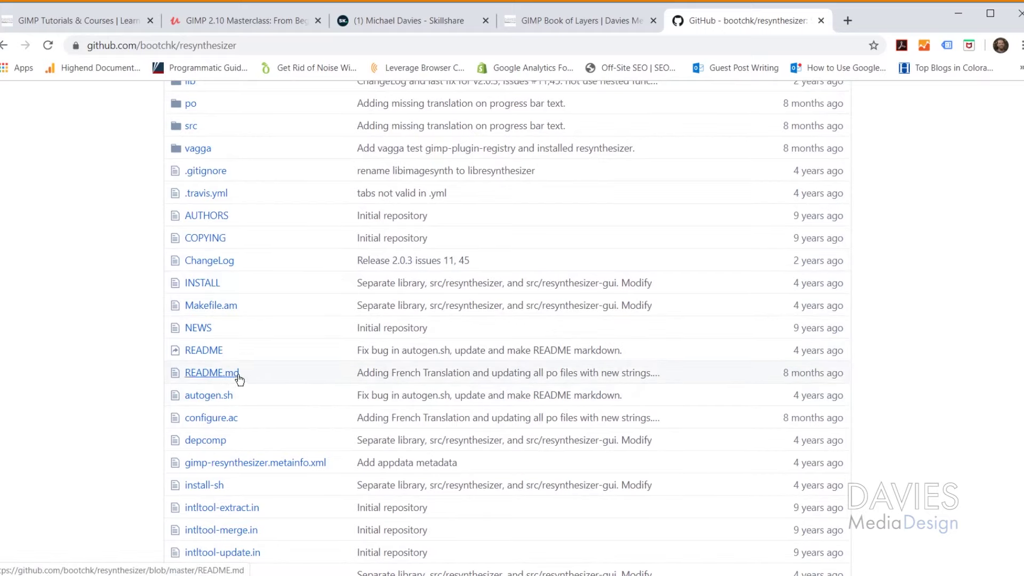
click(212, 373)
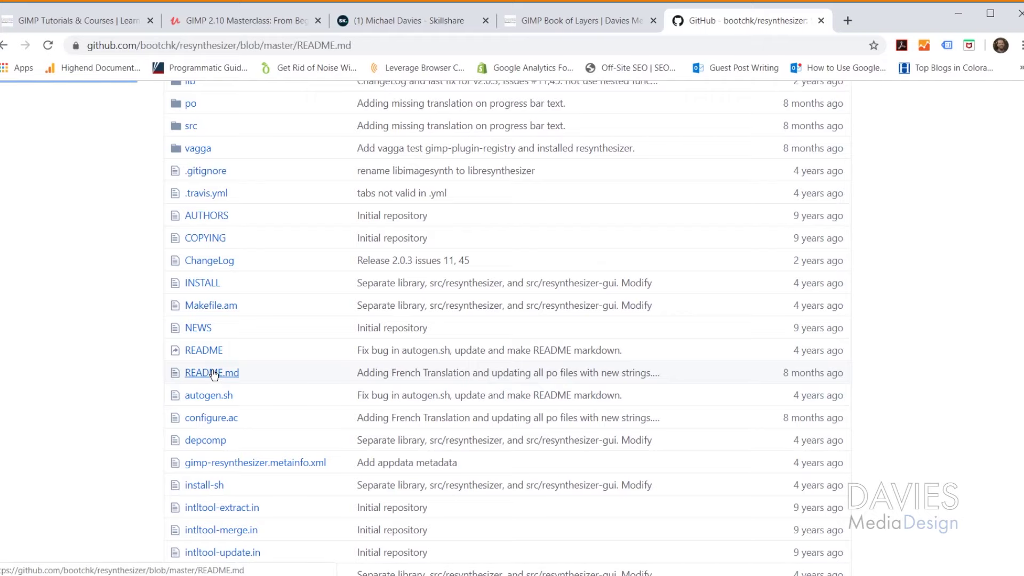
scroll(128, 363, down, 4)
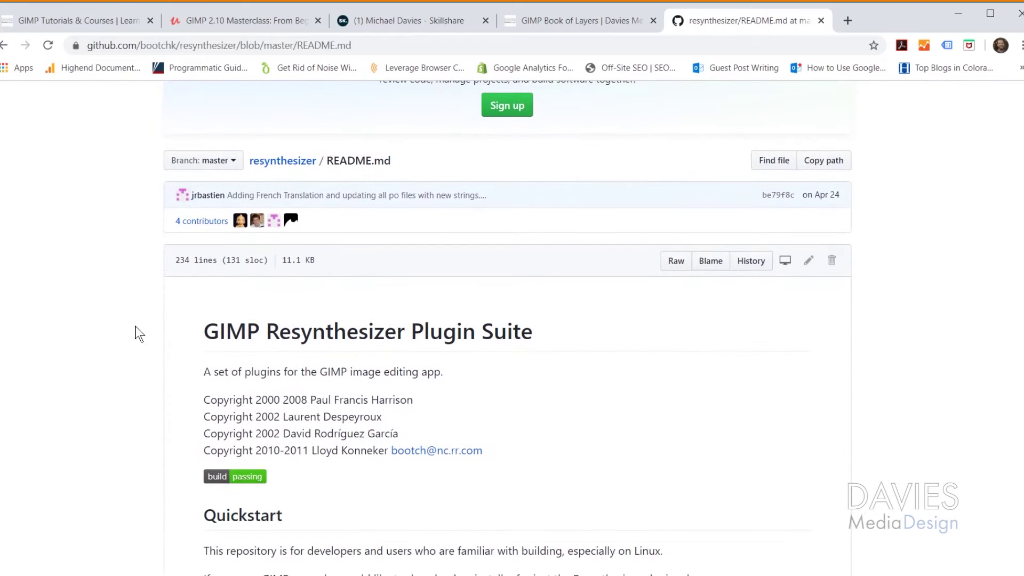
scroll(150, 320, down, 4)
scroll(158, 307, down, 1)
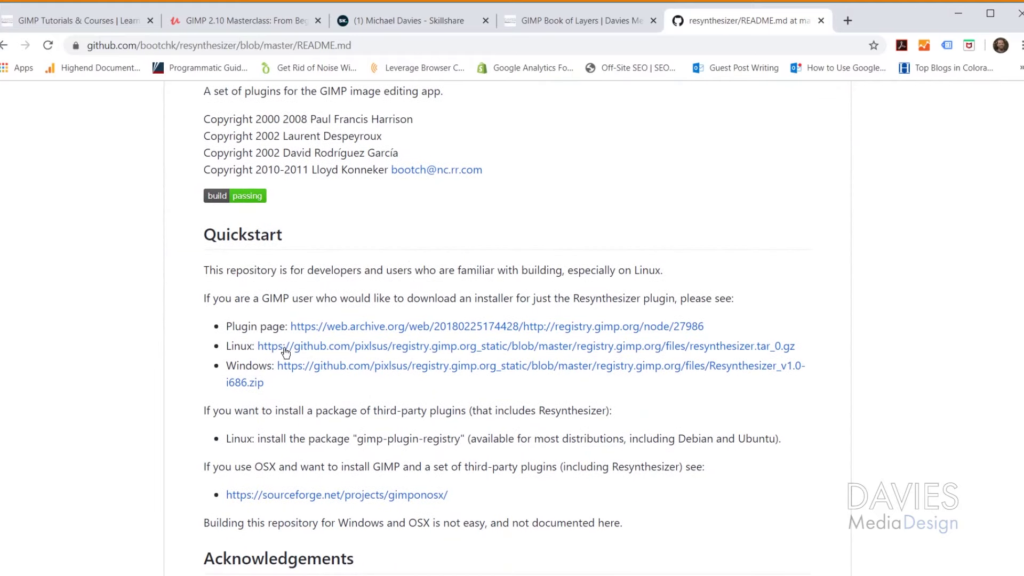
scroll(411, 307, down, 20)
scroll(361, 320, up, 14)
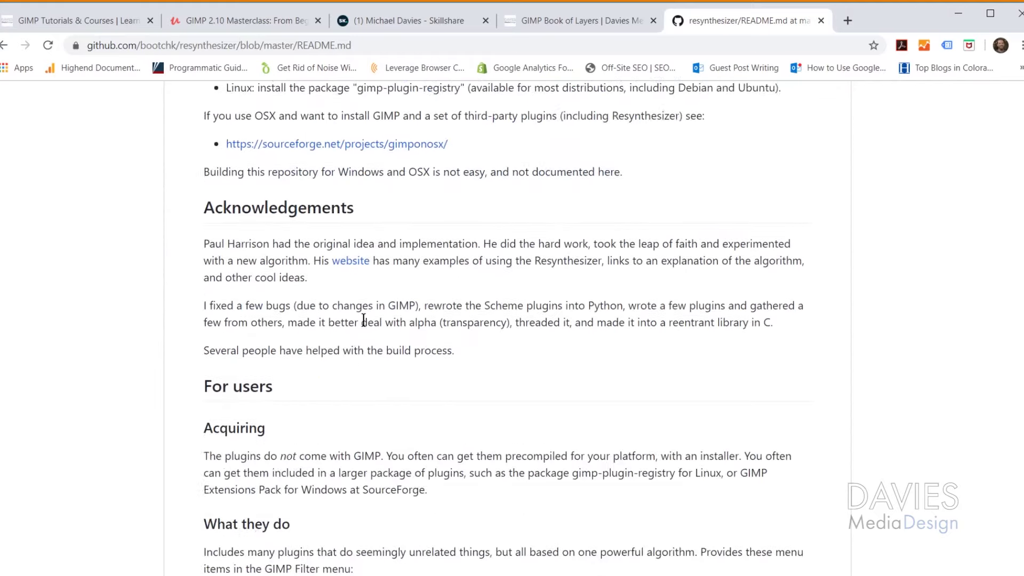
scroll(362, 319, up, 8)
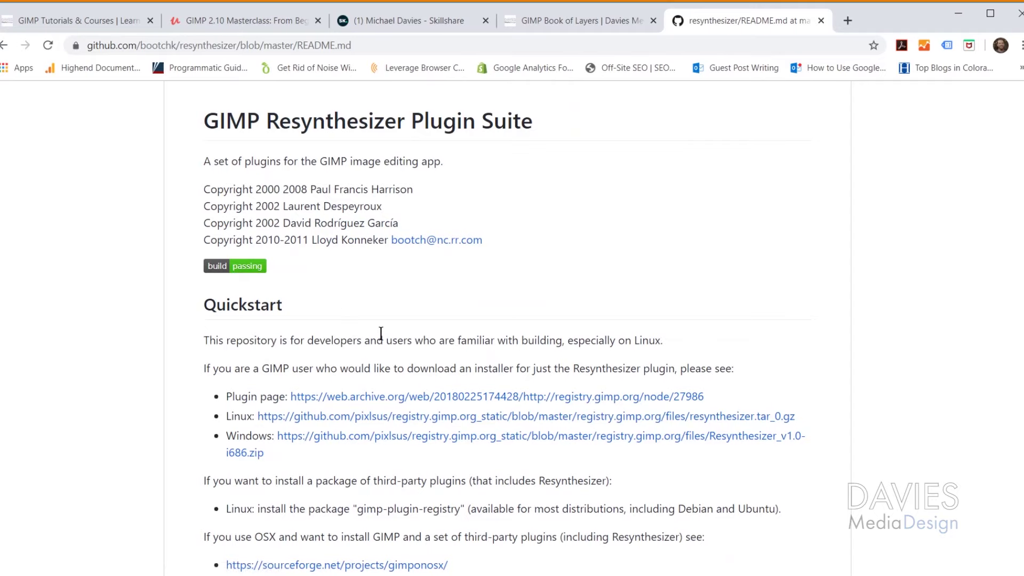
scroll(389, 328, down, 1)
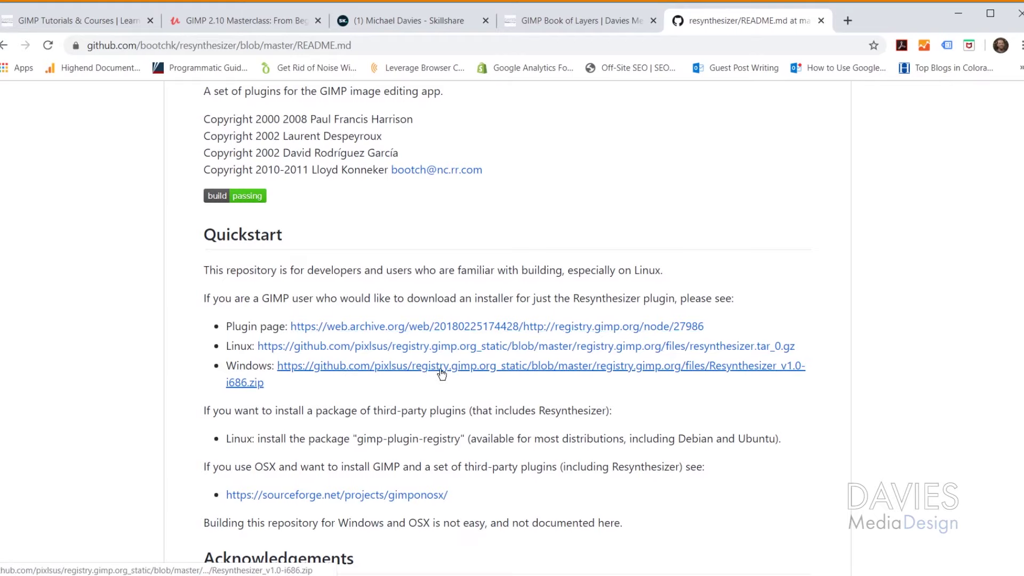
Step: Open the Windows installer link for Resynthesizer_v1.0-i686.zip in a new tab
right_click(484, 370)
click(526, 379)
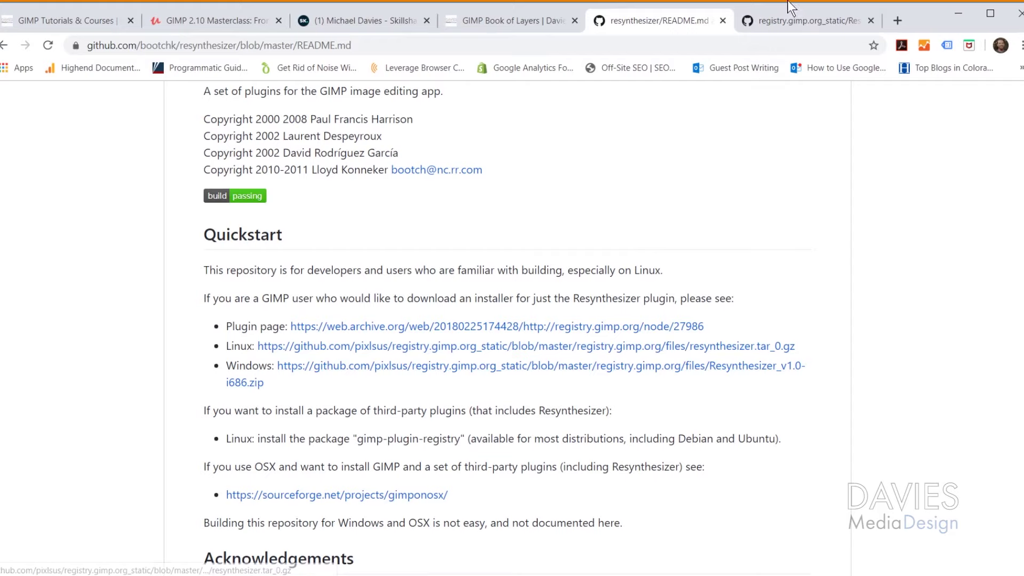
click(801, 20)
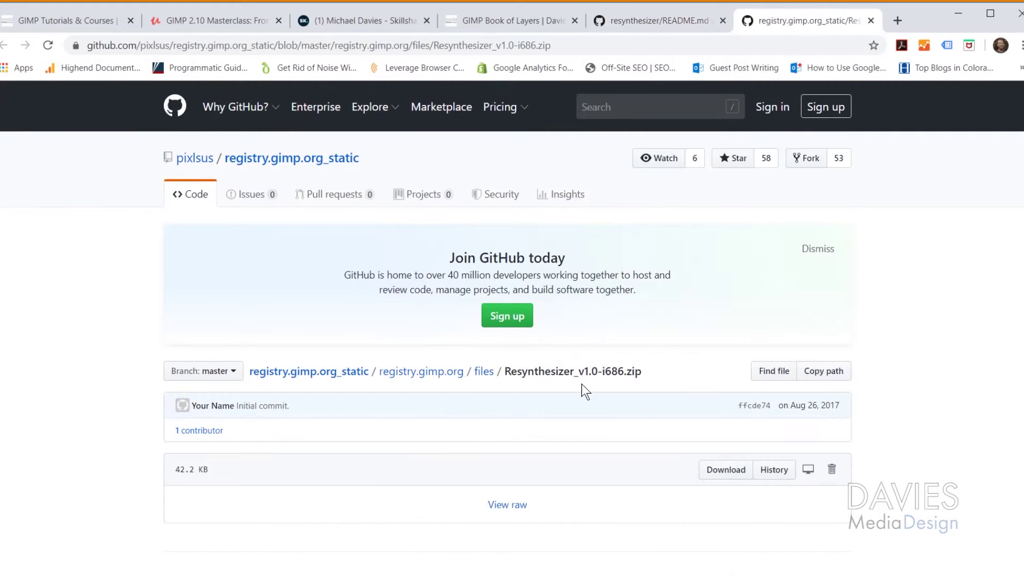
drag(506, 372, 642, 368)
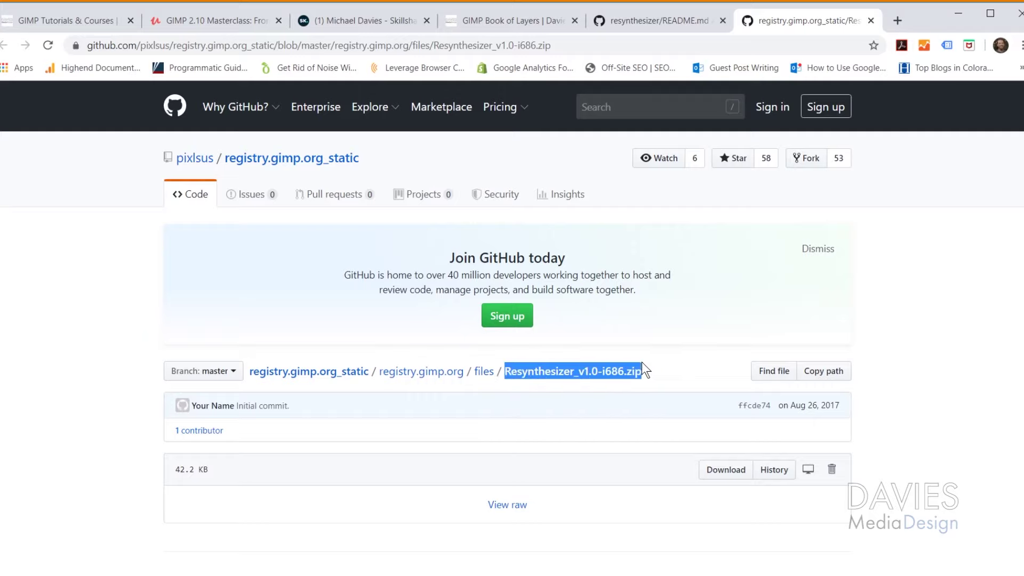
click(930, 398)
scroll(907, 395, down, 1)
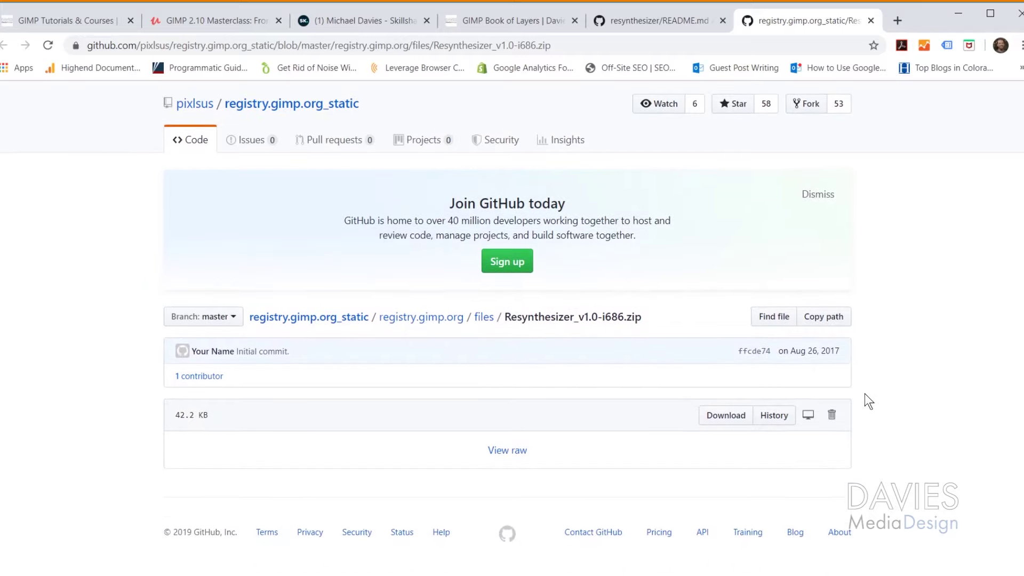
Step: Download Resynthesizer_v1.0-i686.zip into Downloads and show it in its folder
click(721, 419)
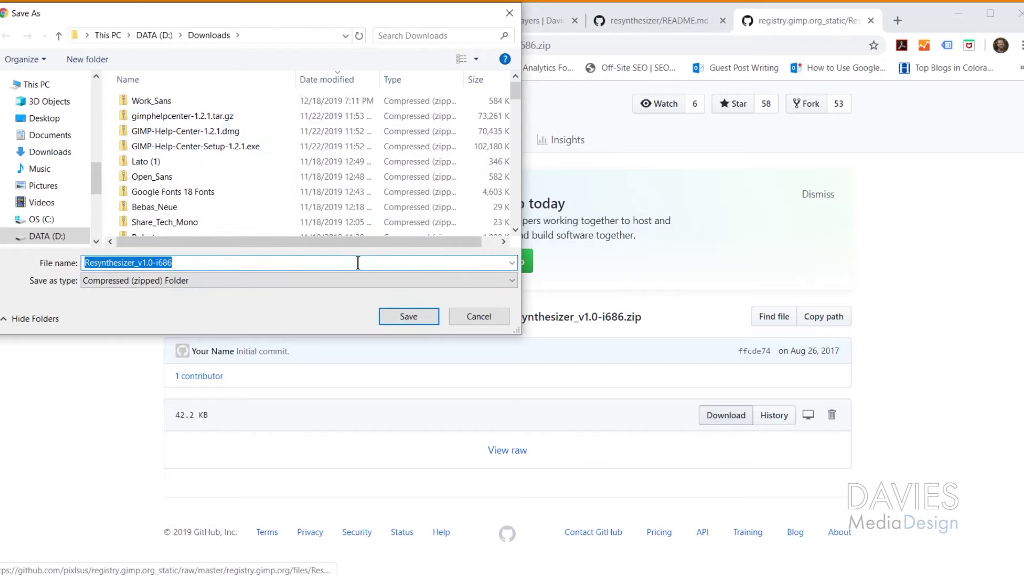
click(406, 316)
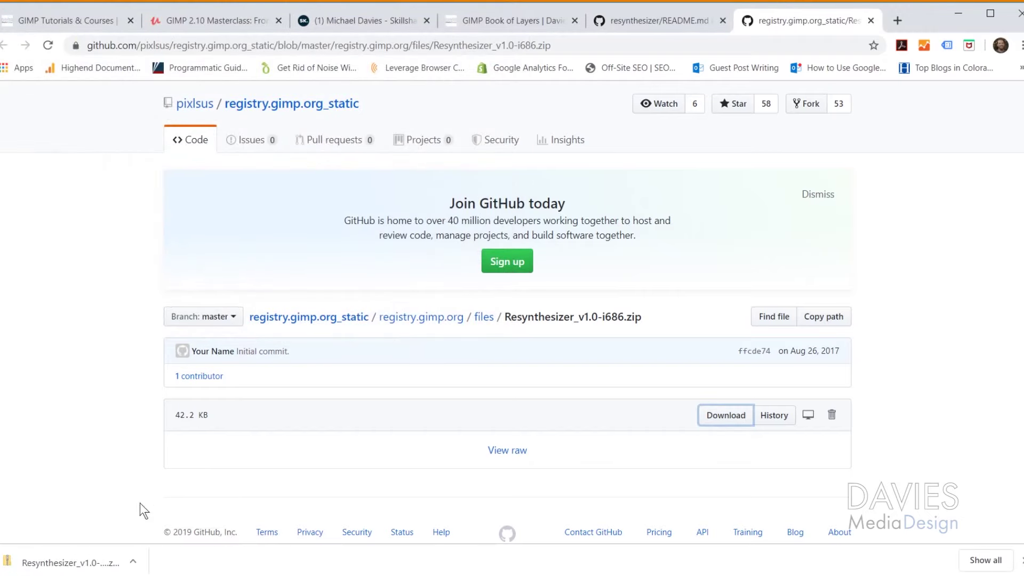
click(133, 561)
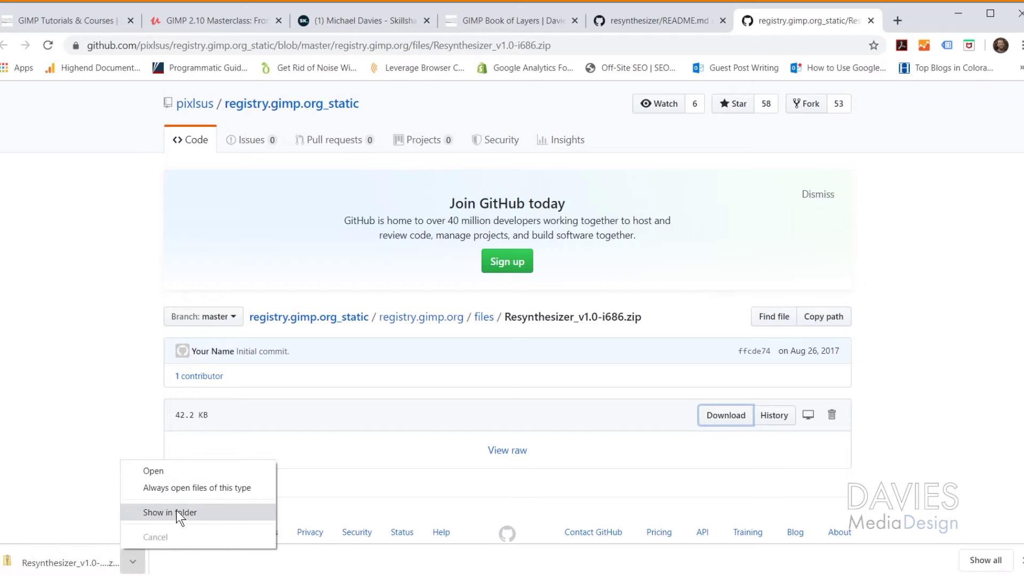
click(191, 511)
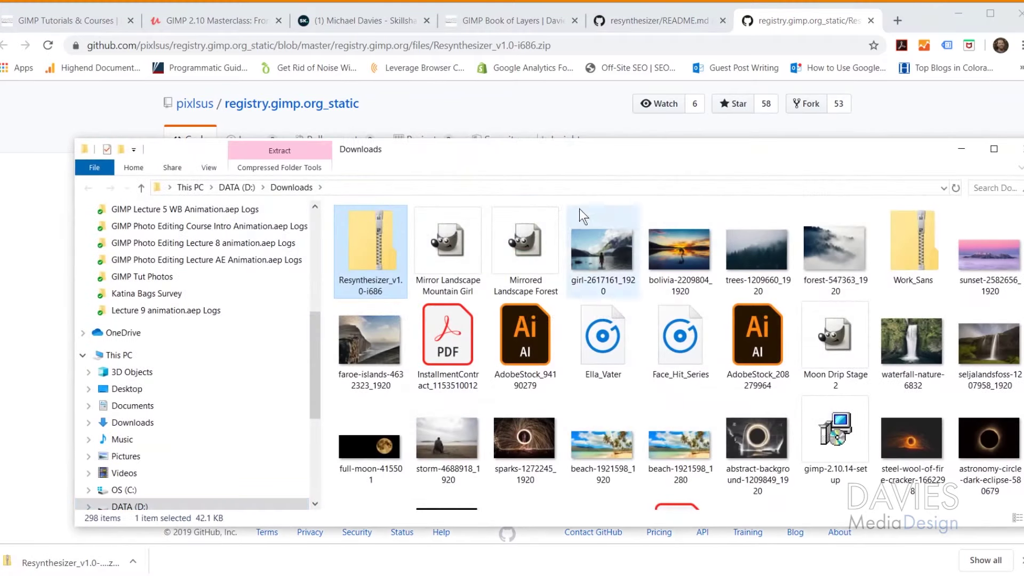
Step: Extract all of Resynthesizer_v1.0-i686.zip into a subfolder of Downloads
drag(533, 151, 485, 75)
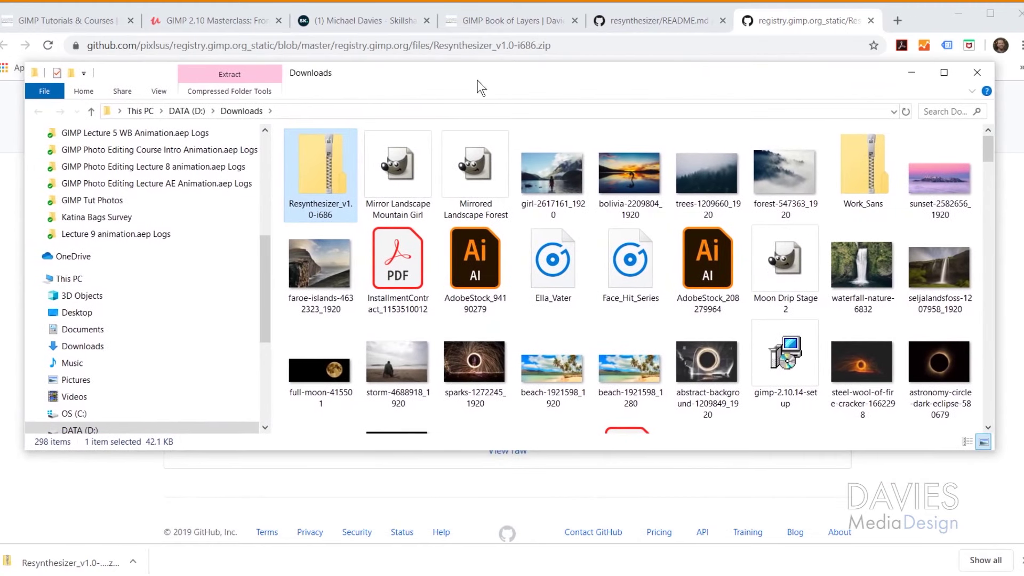
right_click(322, 168)
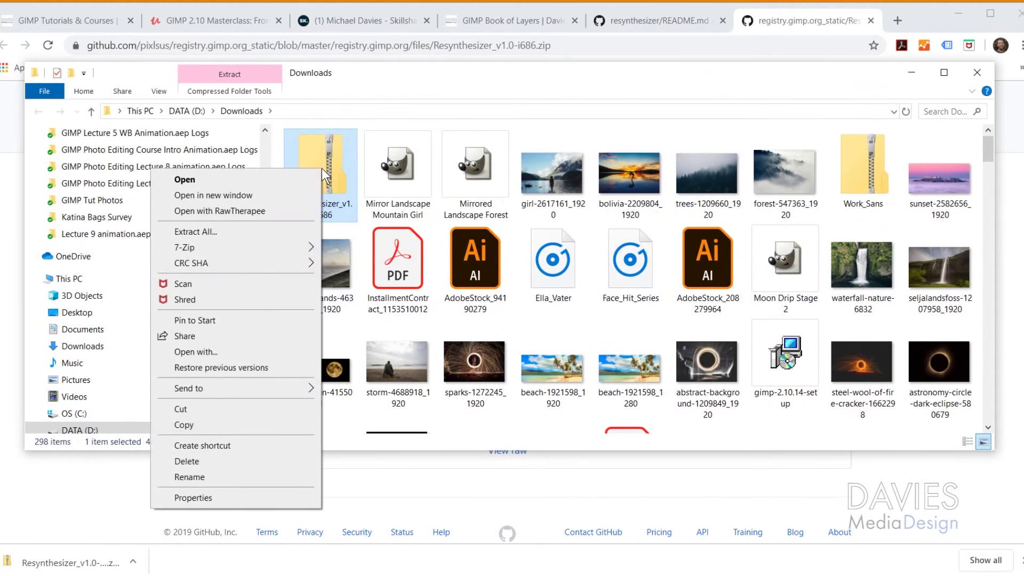
click(260, 230)
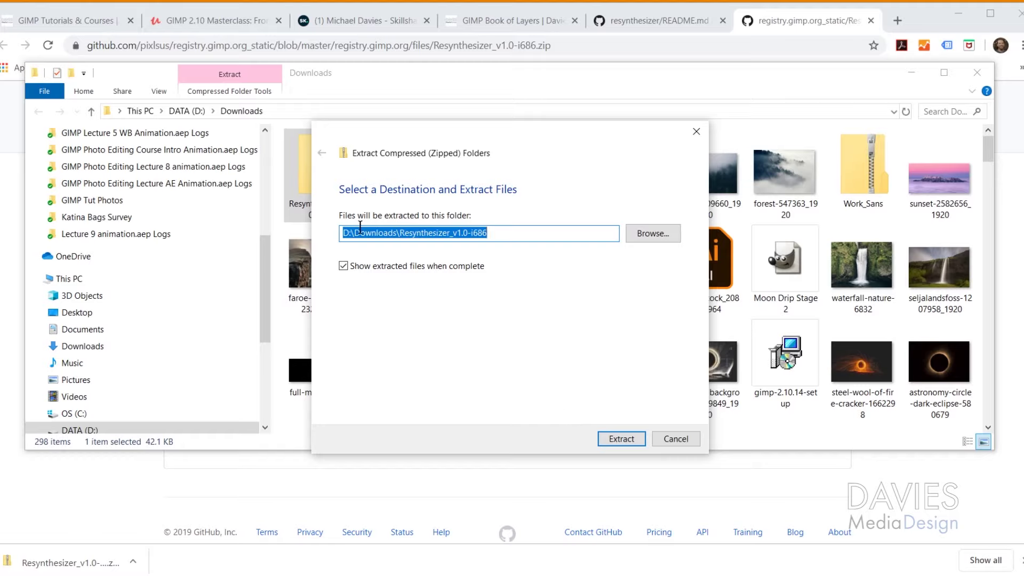
click(622, 439)
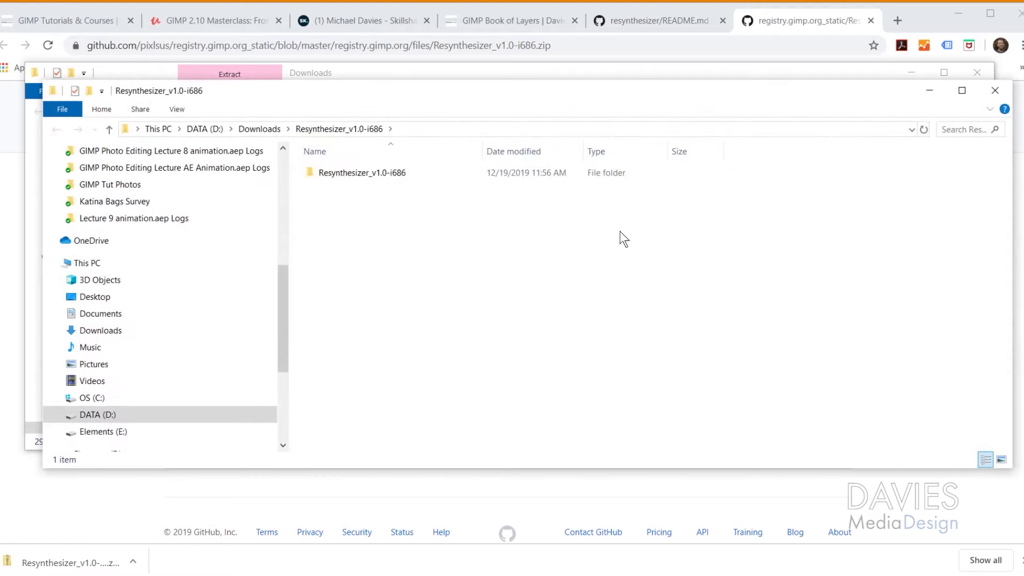
Step: Open the extracted Resynthesizer_v1.0-i686 folder alongside the Downloads window
double_click(340, 171)
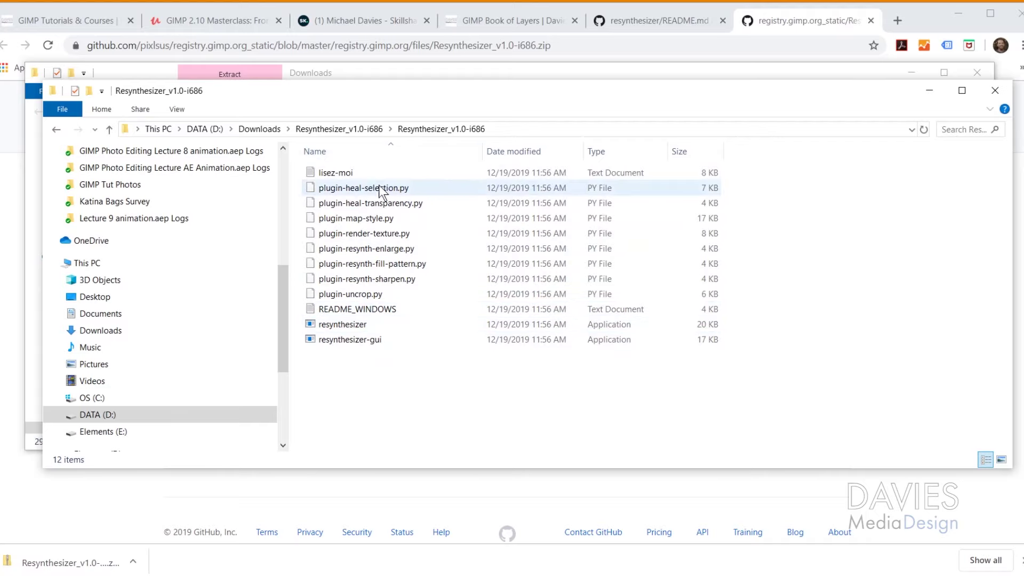
drag(427, 94, 452, 165)
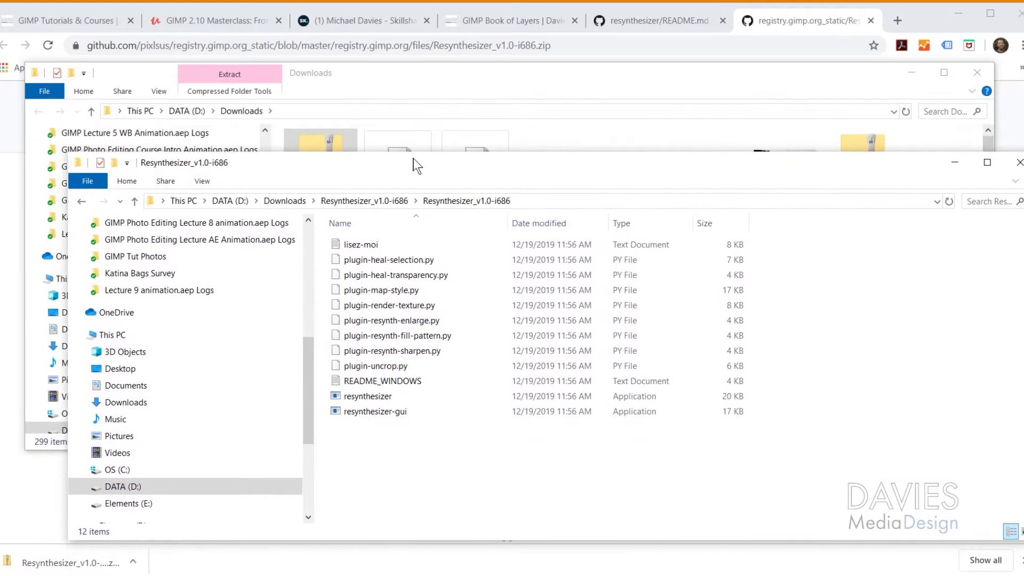
click(462, 85)
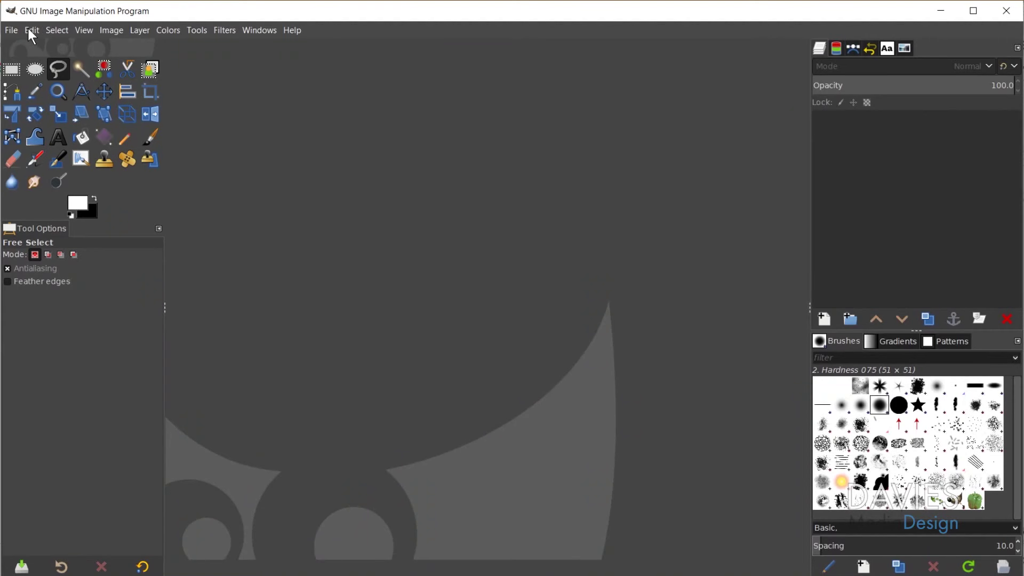
click(31, 32)
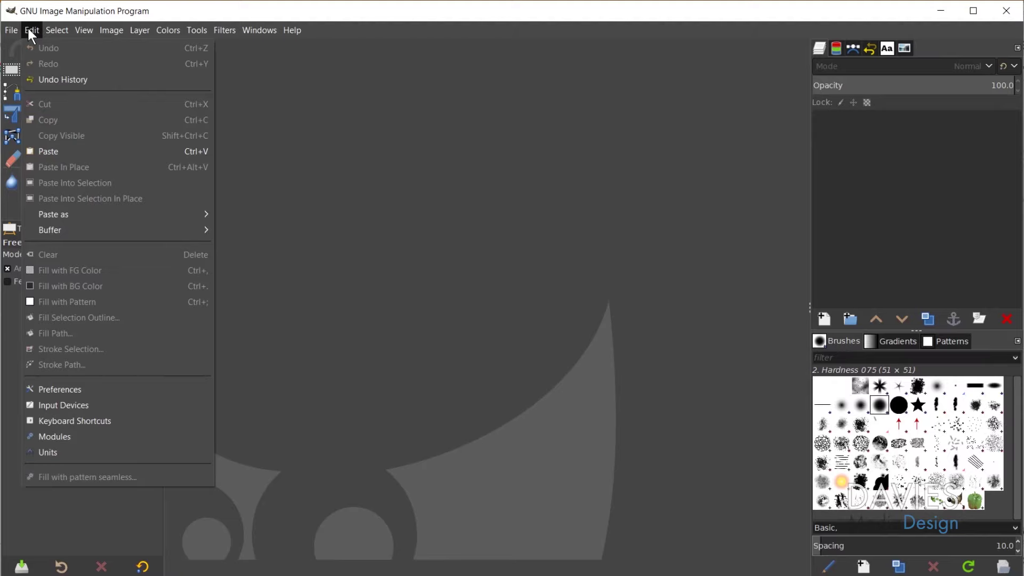
Step: Show GIMP's Plug-in Folders preferences and select the first, personal 2.10 plug-ins folder
click(94, 389)
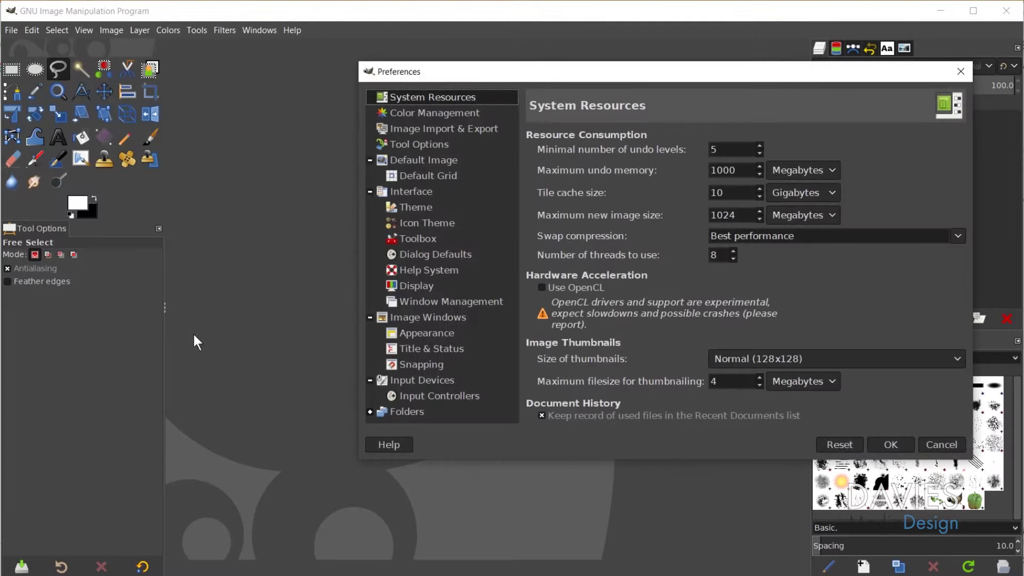
click(369, 411)
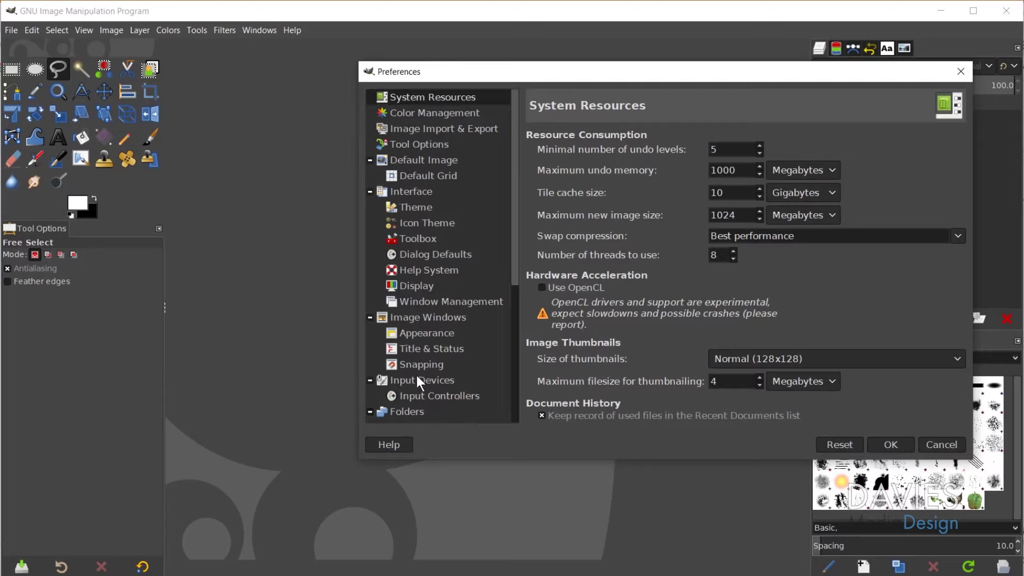
scroll(411, 381, down, 3)
scroll(406, 305, down, 3)
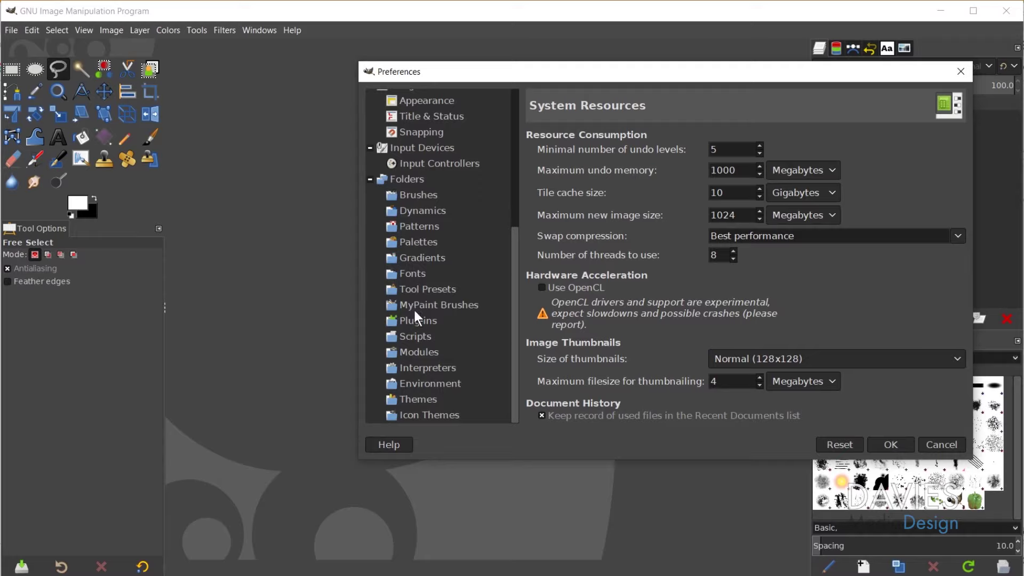
click(427, 322)
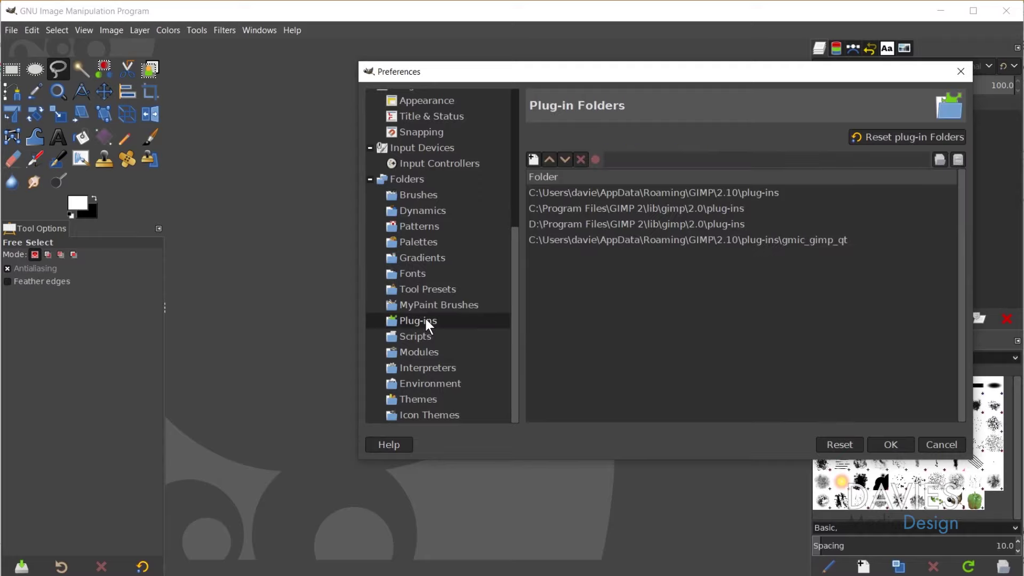
click(639, 193)
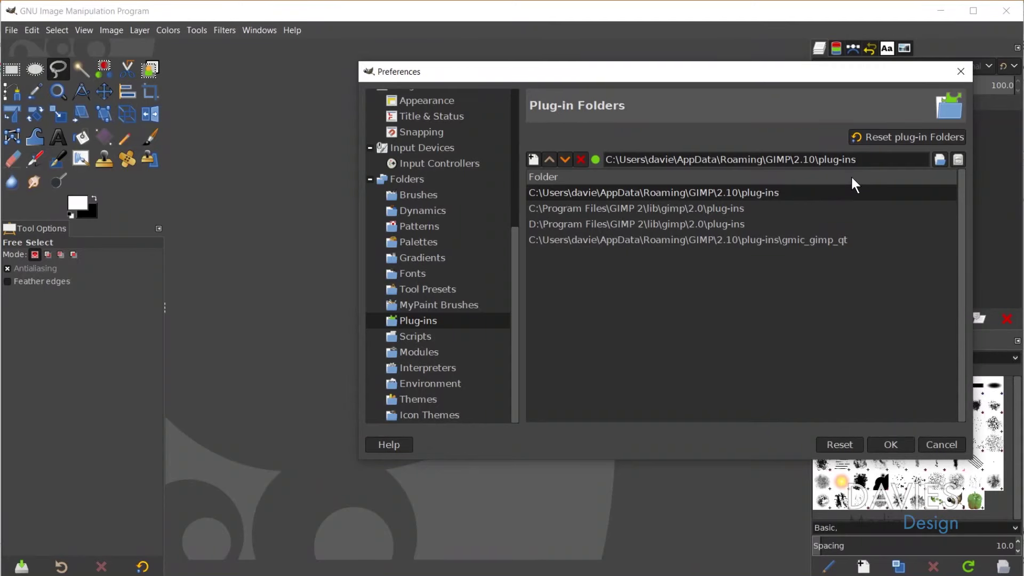
Step: Copy that plug-ins folder path from the entry field
drag(863, 159, 601, 159)
key(ctrl+c)
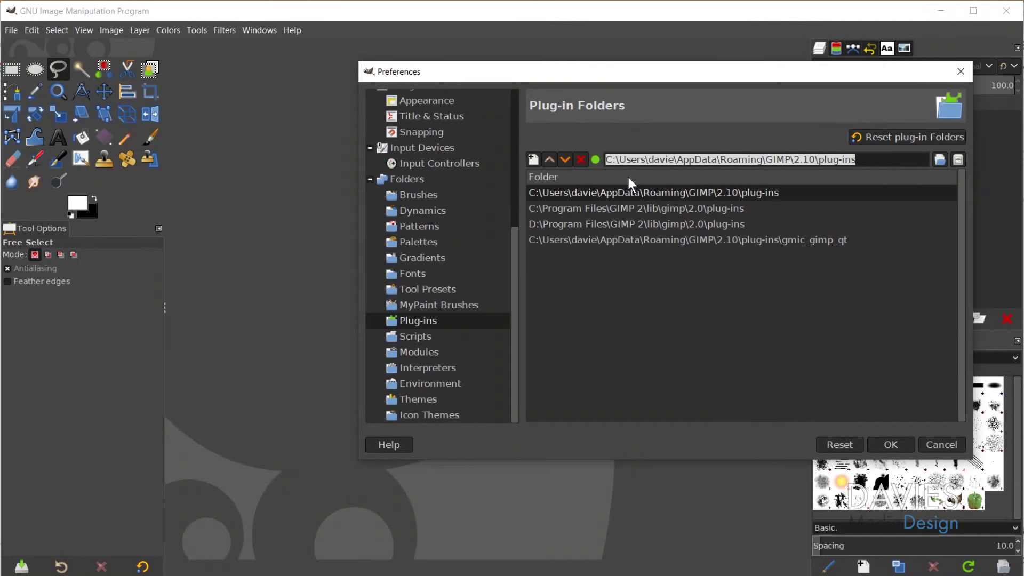
right_click(643, 167)
click(664, 185)
mouse_move(439, 575)
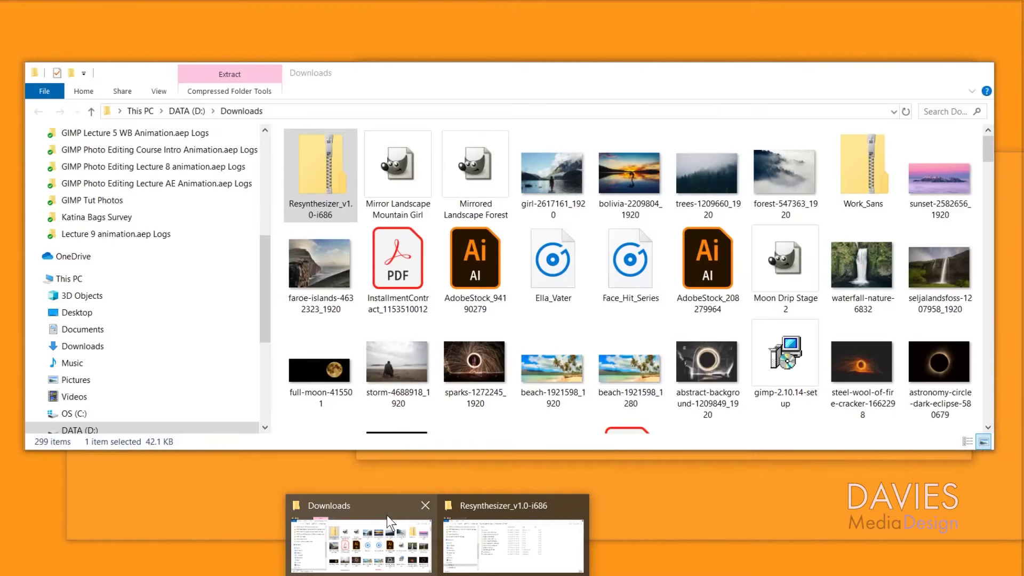
Step: Paste the copied GIMP 2.10 plug-ins path into the Downloads window's address bar and go there
click(387, 515)
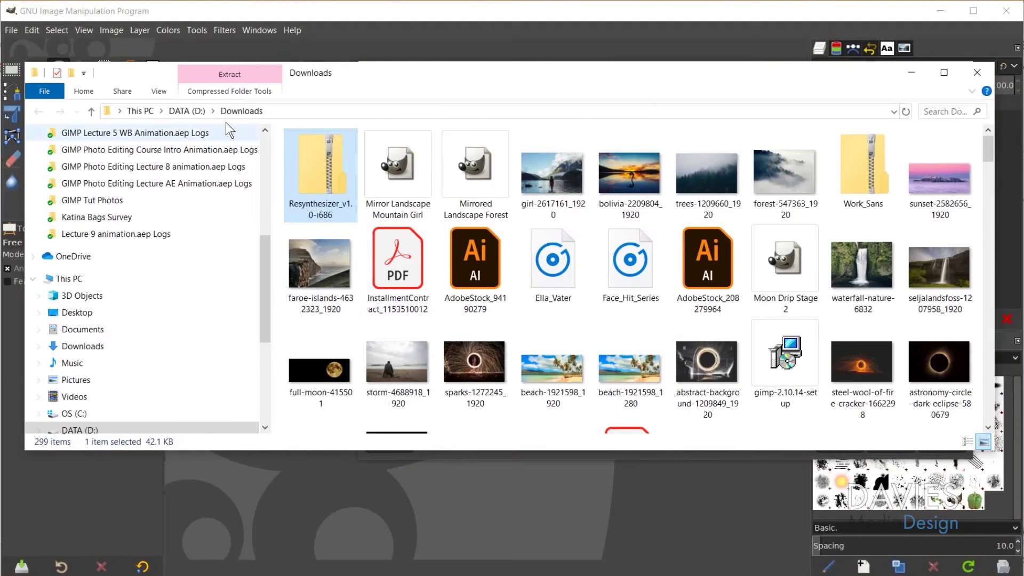
click(50, 91)
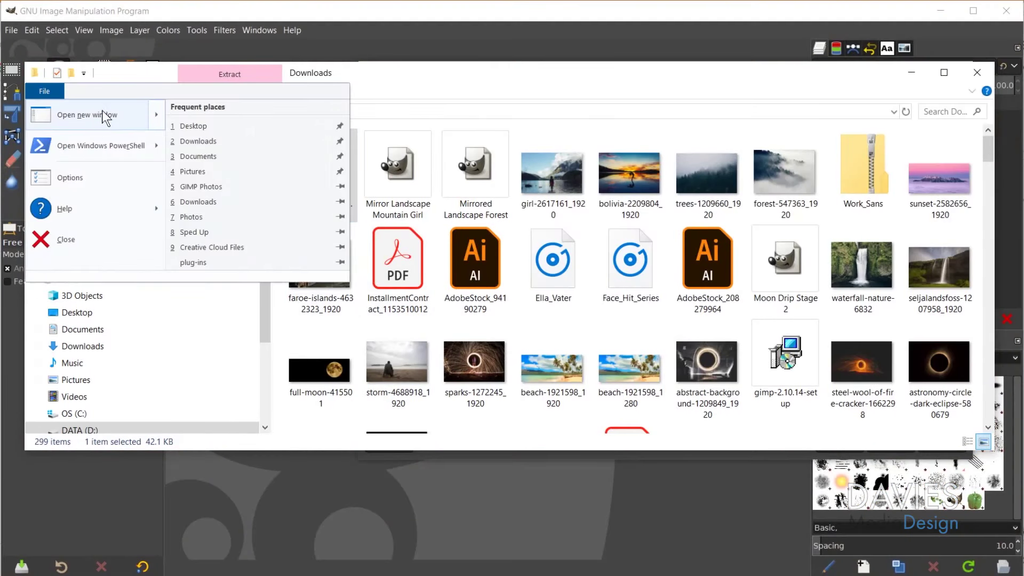
click(459, 90)
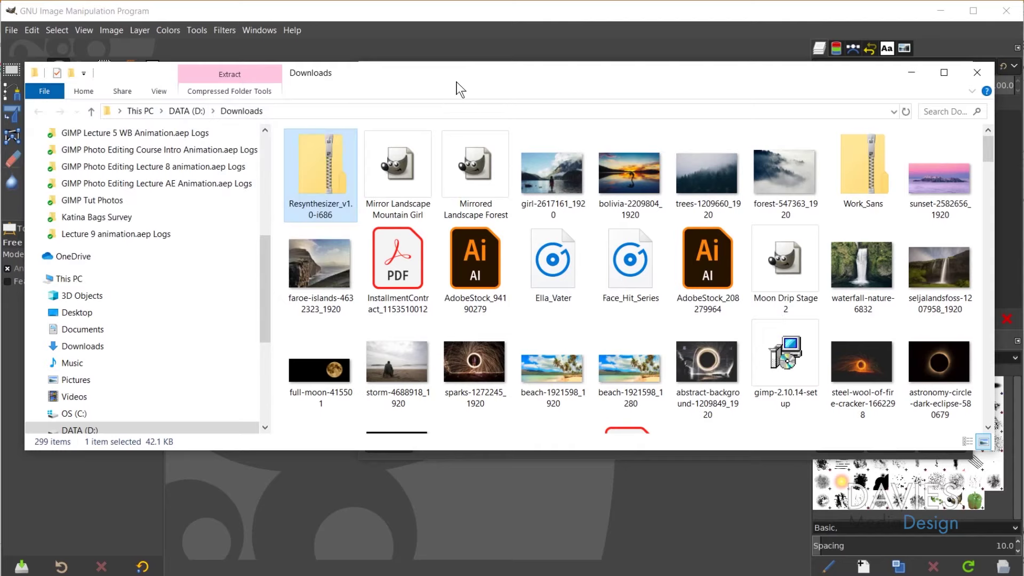
click(517, 111)
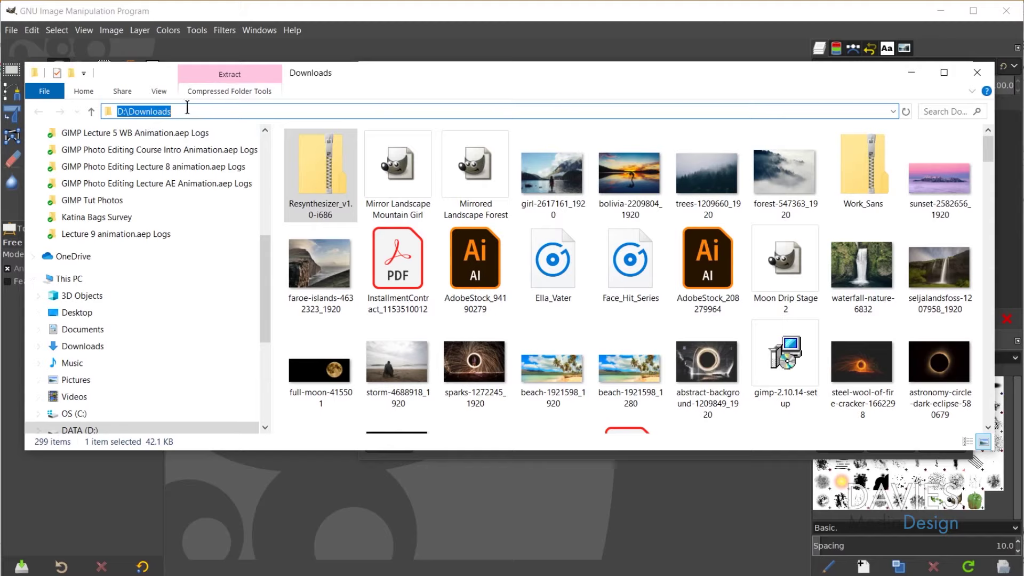
right_click(222, 111)
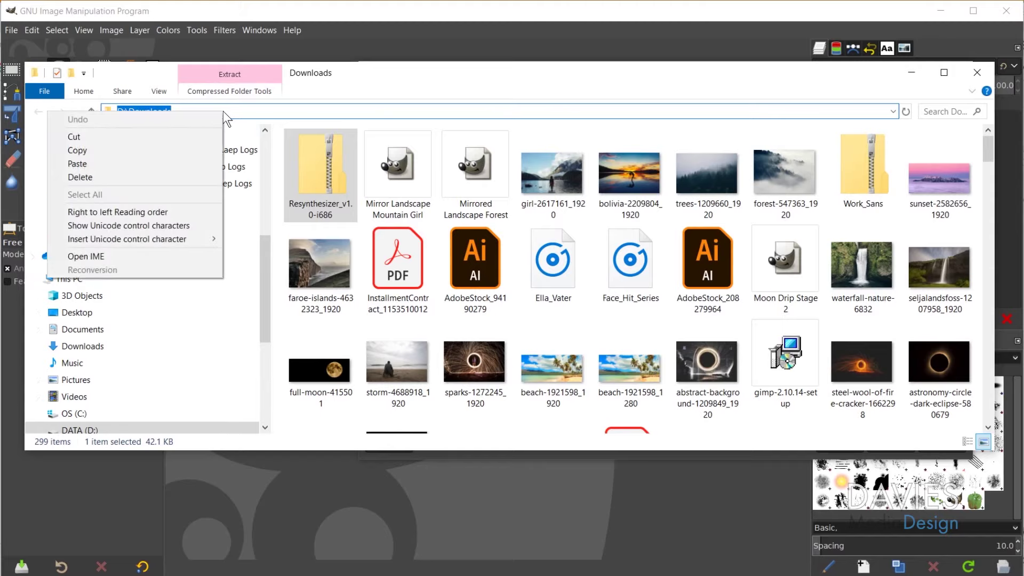
click(121, 165)
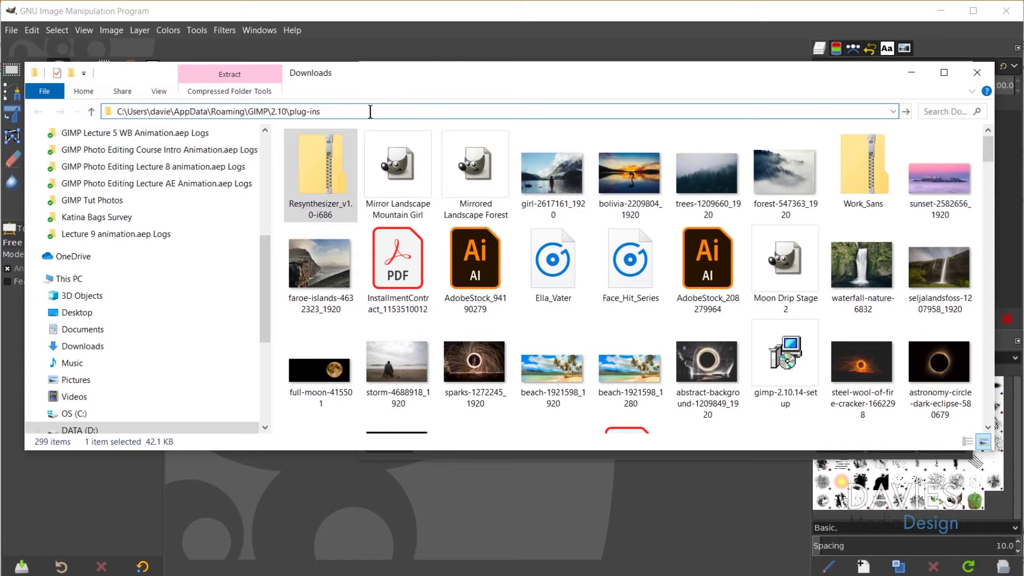
key(Return)
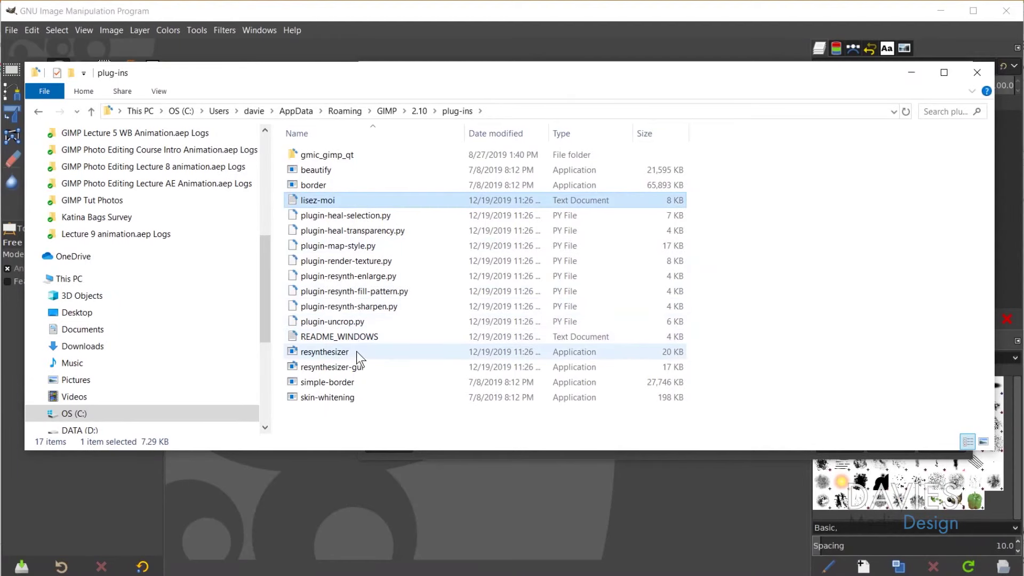
Step: Delete the 12 old Resynthesizer files, lisez-moi through resynthesizer-gui, then bring up the extracted folder
shift+click(373, 367)
right_click(341, 252)
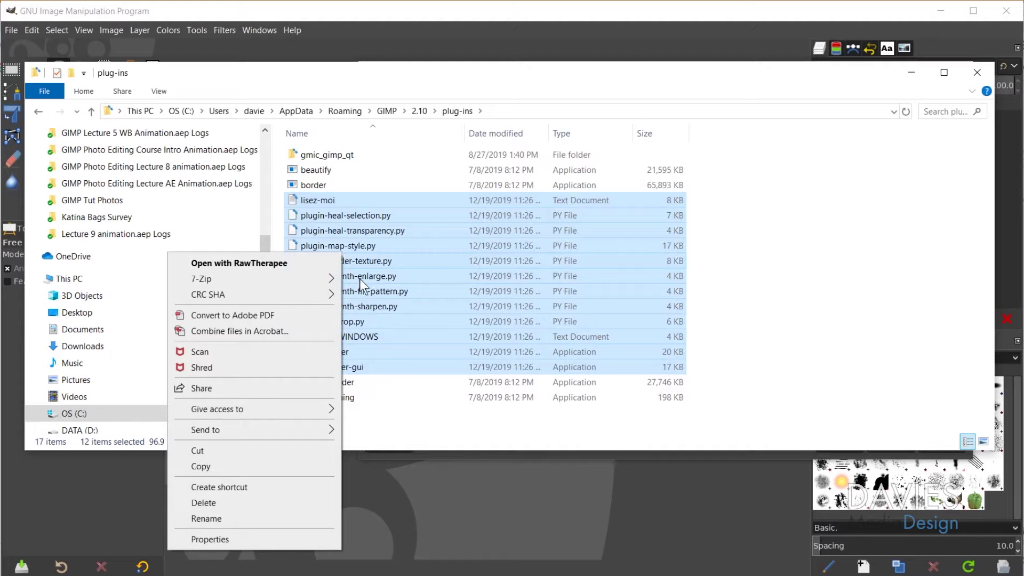
click(273, 500)
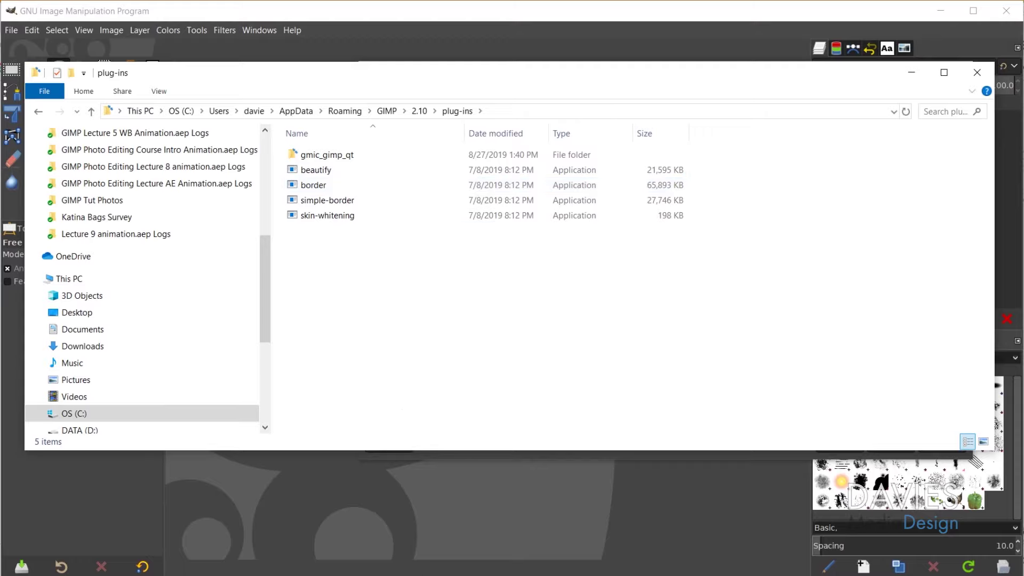
click(438, 575)
click(470, 549)
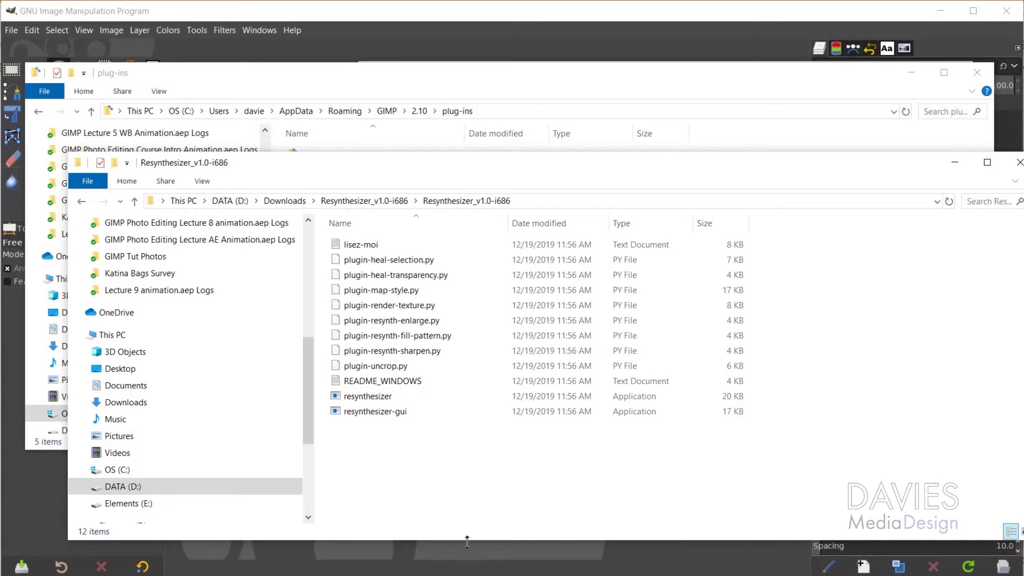
Step: Copy all twelve Resynthesizer files from the extracted folder into GIMP's 2.10 plug-ins folder
drag(497, 171, 849, 105)
key(ctrl+a)
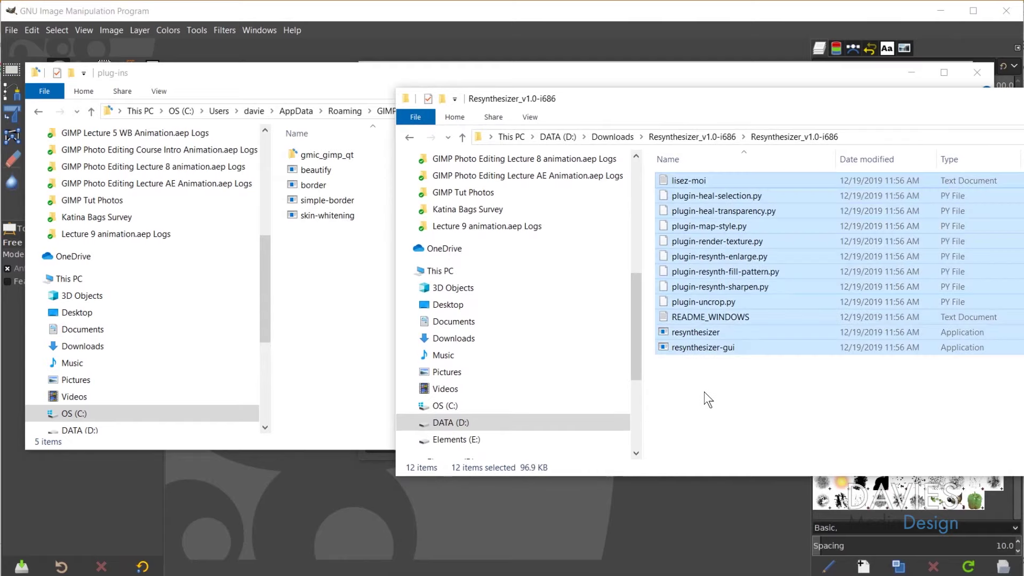
drag(725, 208, 335, 300)
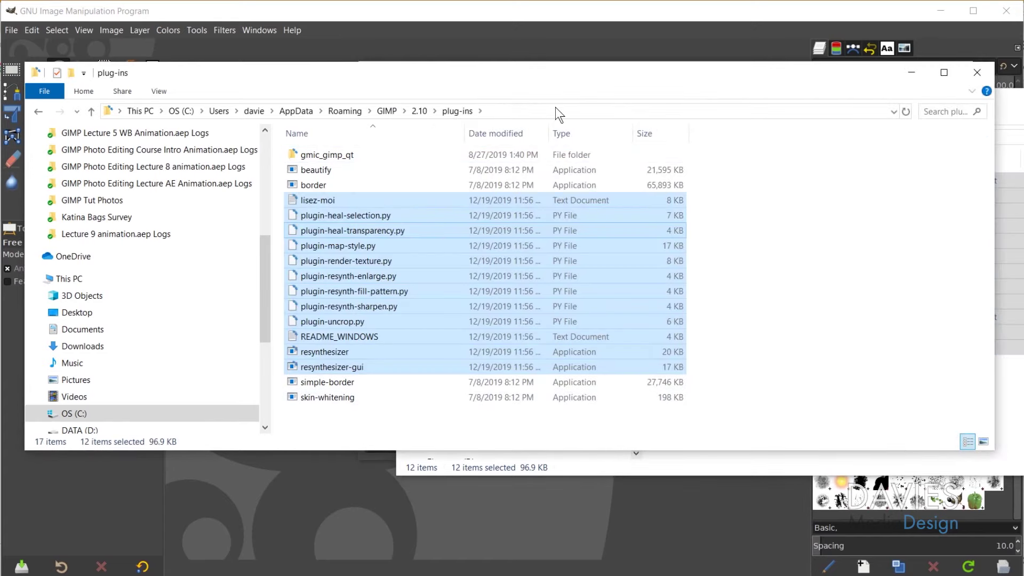
click(607, 13)
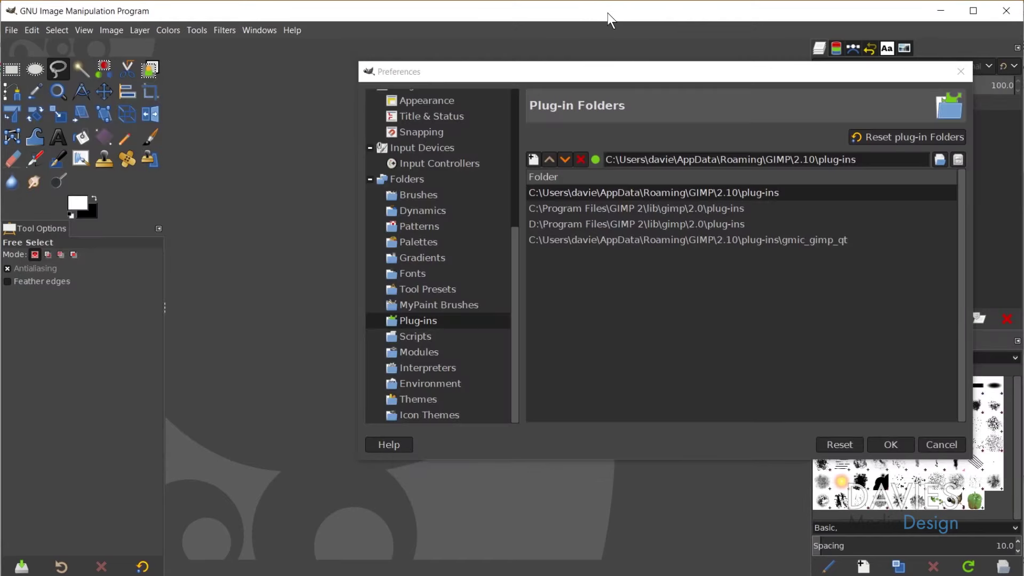
Step: Close Preferences, glance at the Filters > Enhance menu, and quit GIMP
click(961, 73)
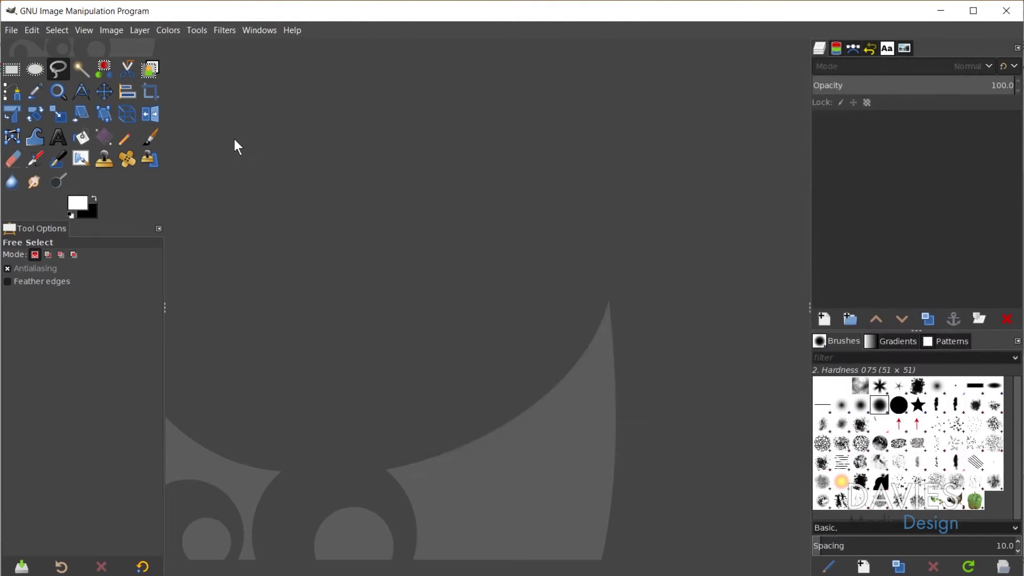
click(223, 31)
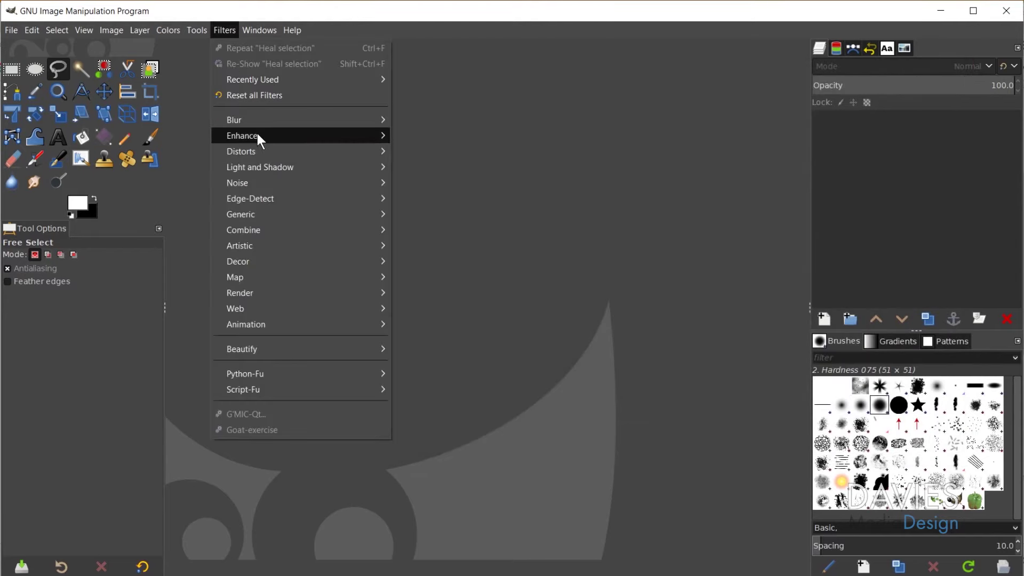
mouse_move(259, 133)
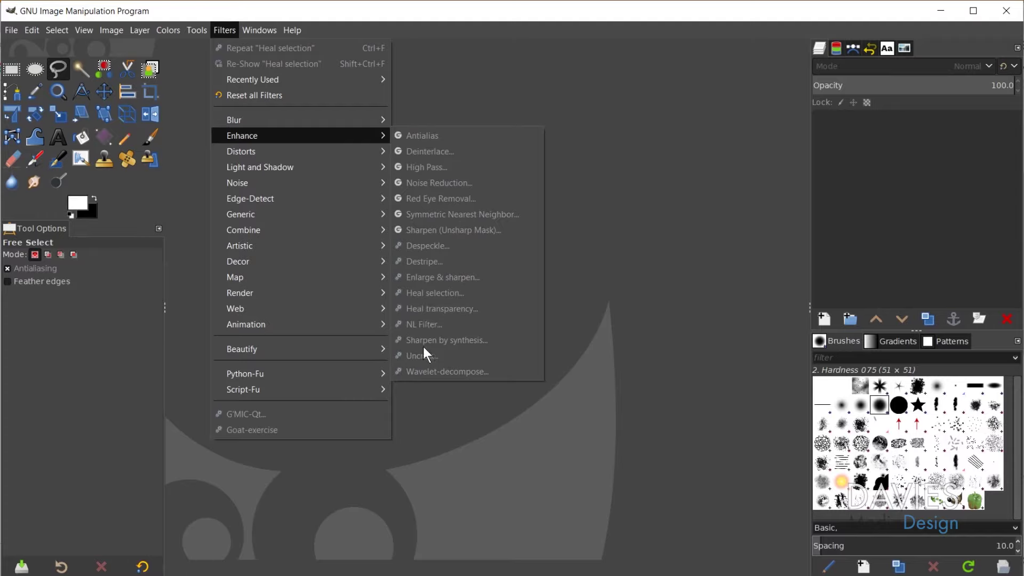
click(626, 273)
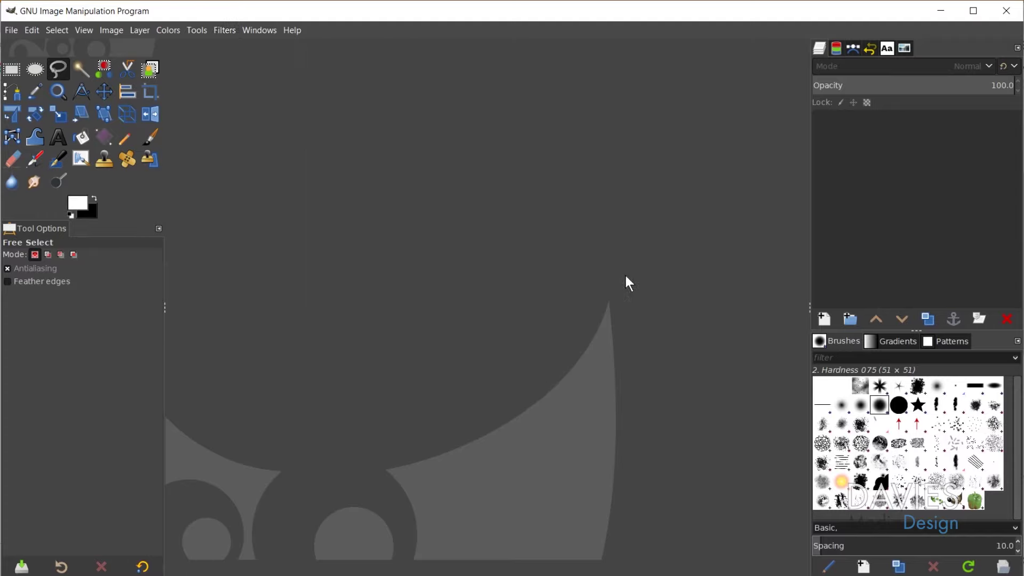
click(1003, 16)
key(super)
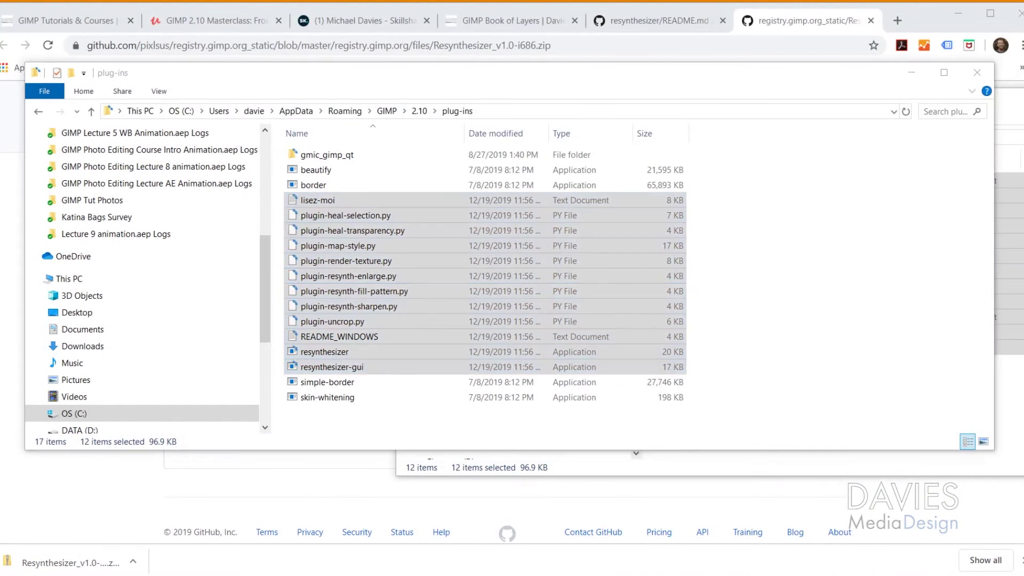
Step: Relaunch GIMP 2.10.14 and check that Resynthesizer filters appear under Filters > Enhance and Render
text(GIMP)
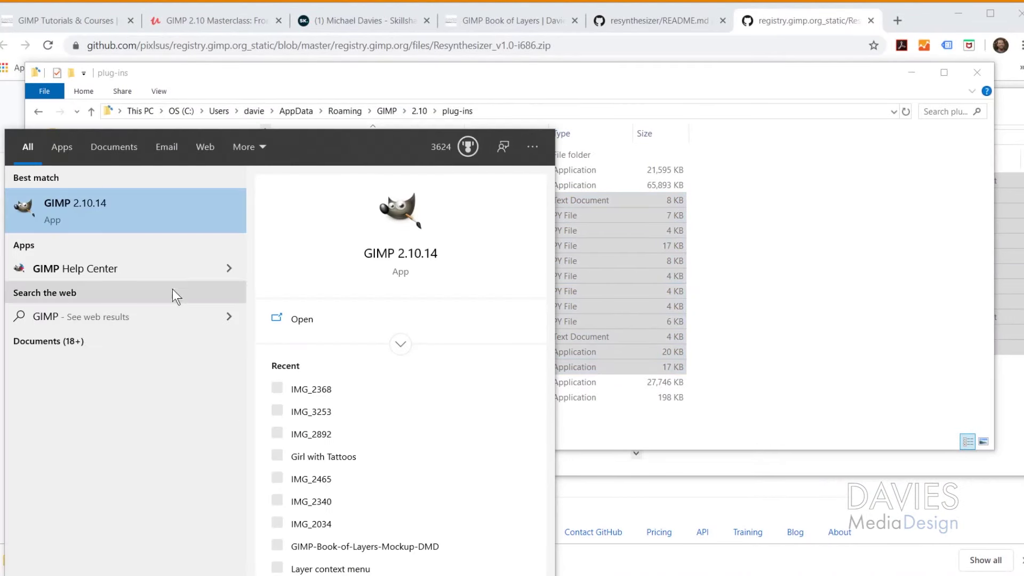
click(160, 206)
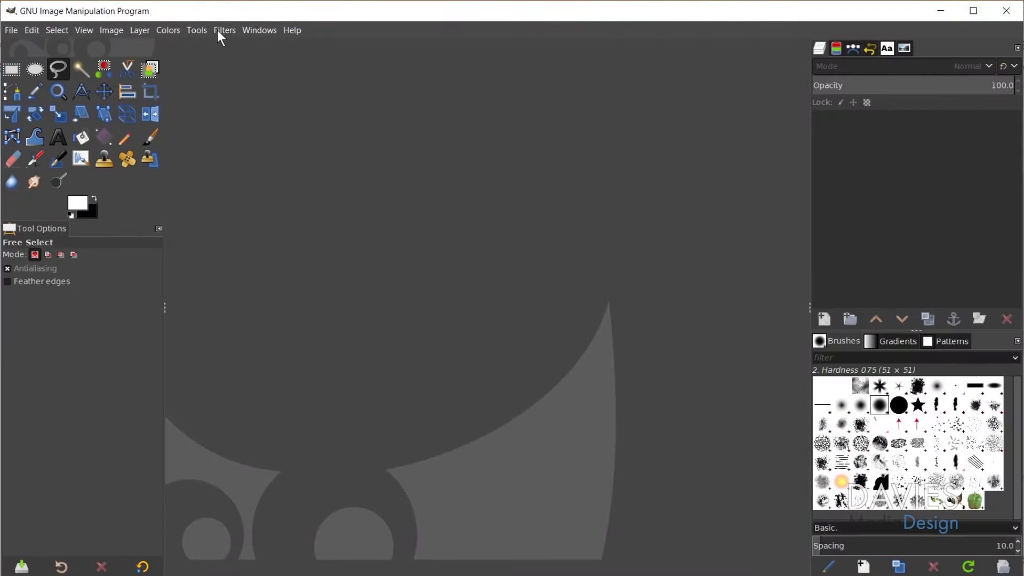
click(218, 32)
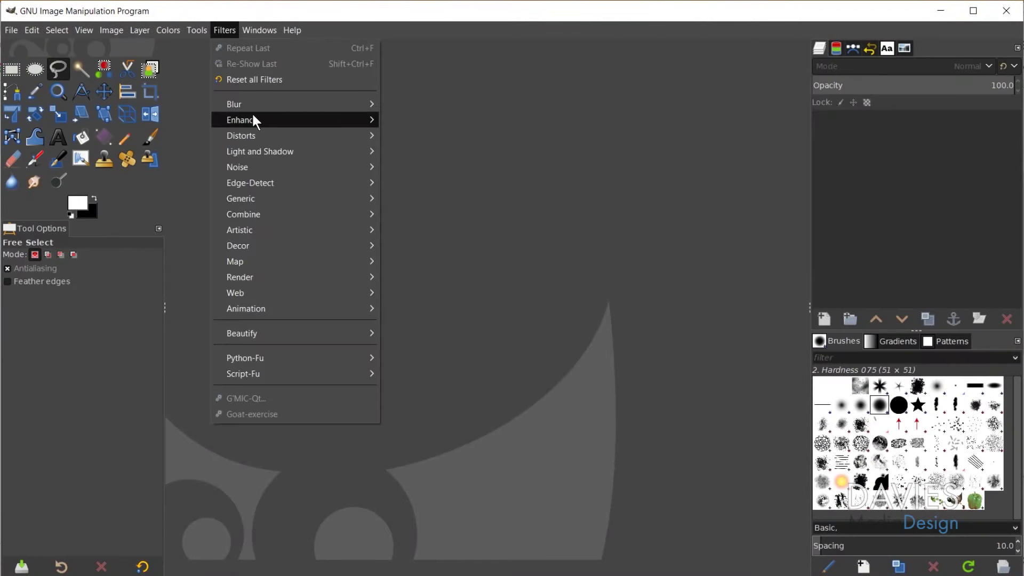
mouse_move(257, 116)
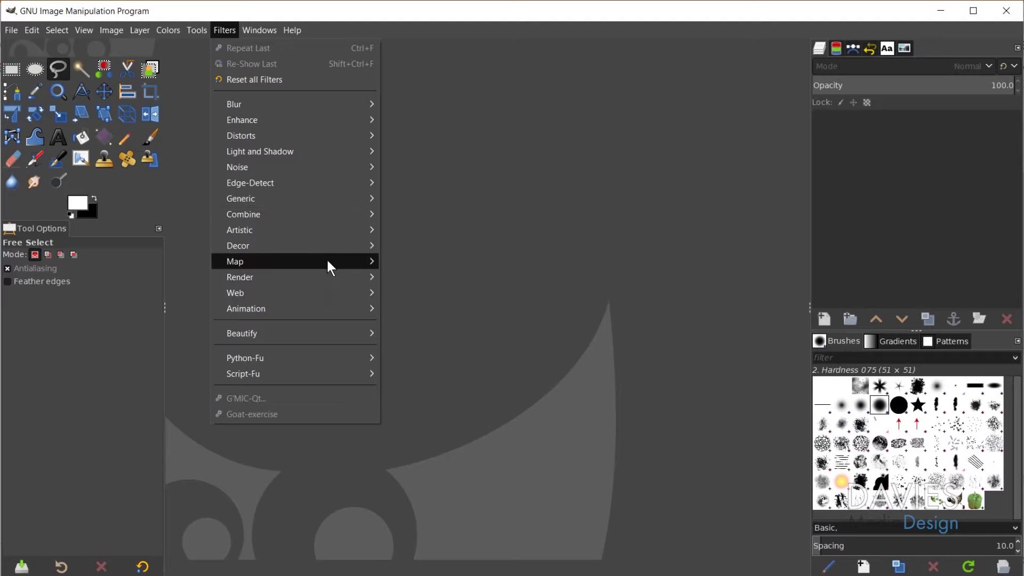
mouse_move(334, 276)
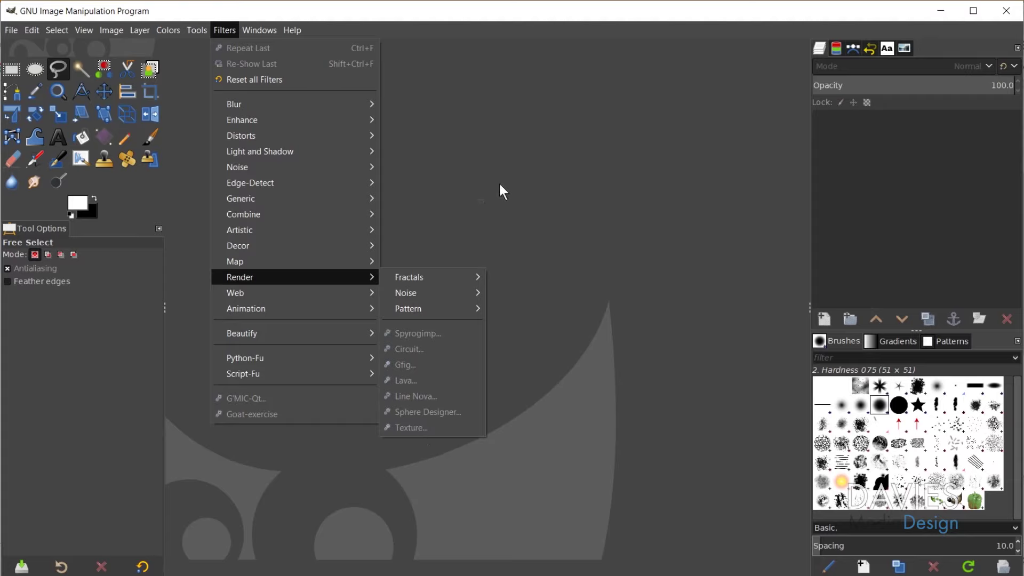
click(472, 14)
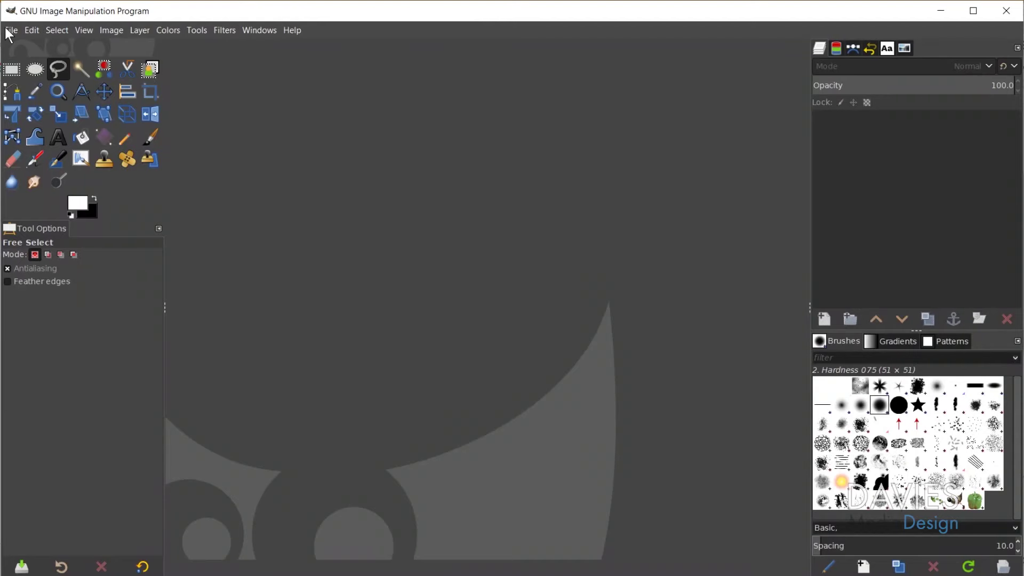
Step: Open the recent lake photo girl-2617161_1920.jpg and zoom in to 200%
click(10, 30)
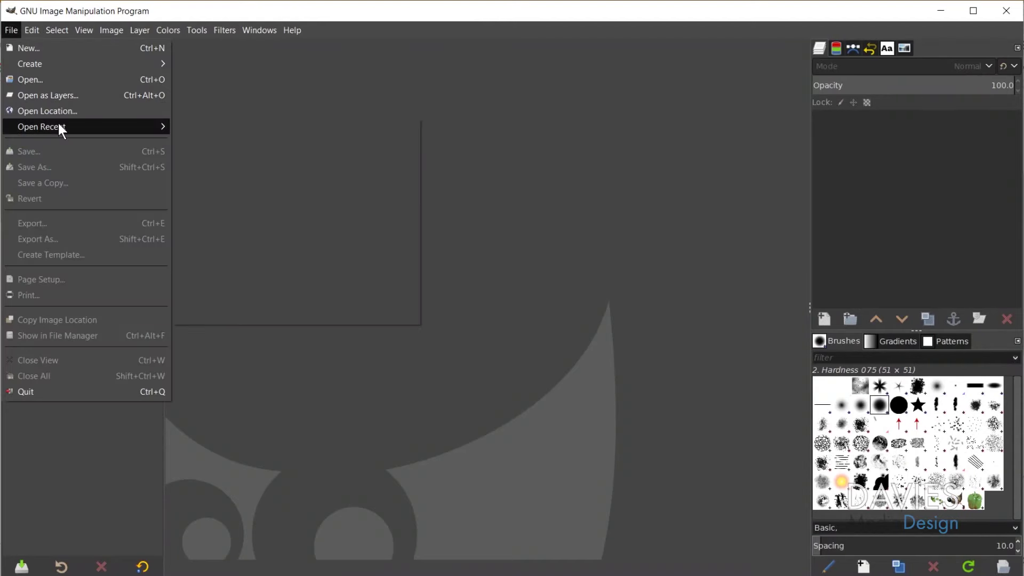
mouse_move(58, 126)
click(214, 130)
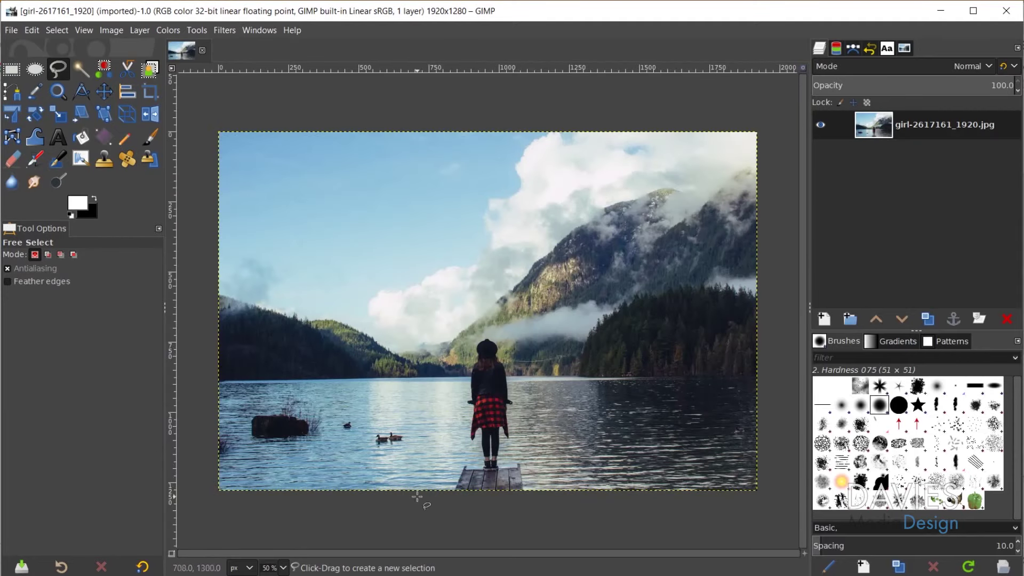
ctrl+scroll(393, 444, up, 4)
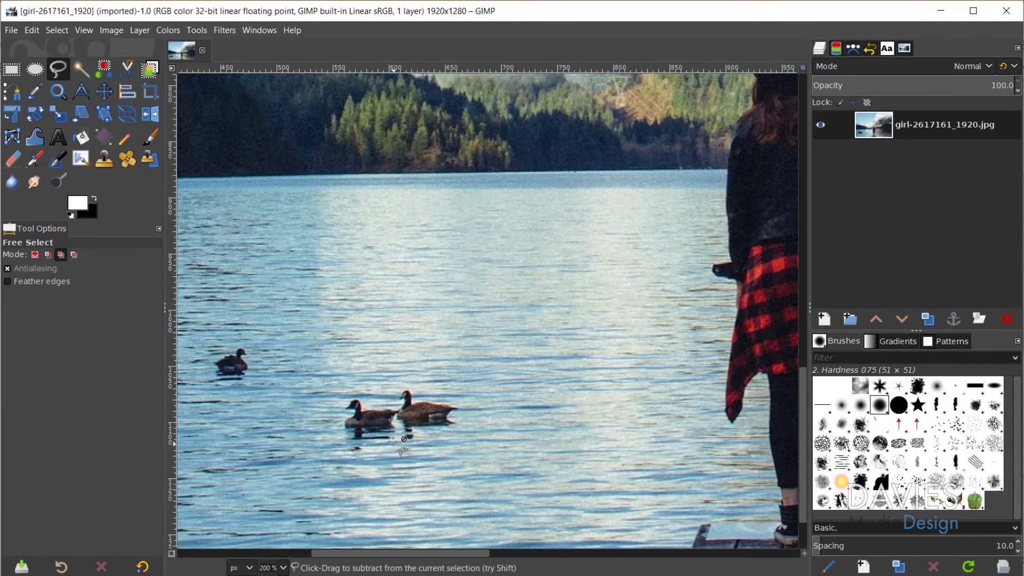
Step: Draw a closed Free Select outline around the two ducks and commit it
mouse_move(379, 395)
mouse_down()
mouse_move(350, 387)
mouse_move(338, 403)
mouse_move(340, 444)
mouse_move(380, 463)
mouse_move(417, 443)
mouse_up()
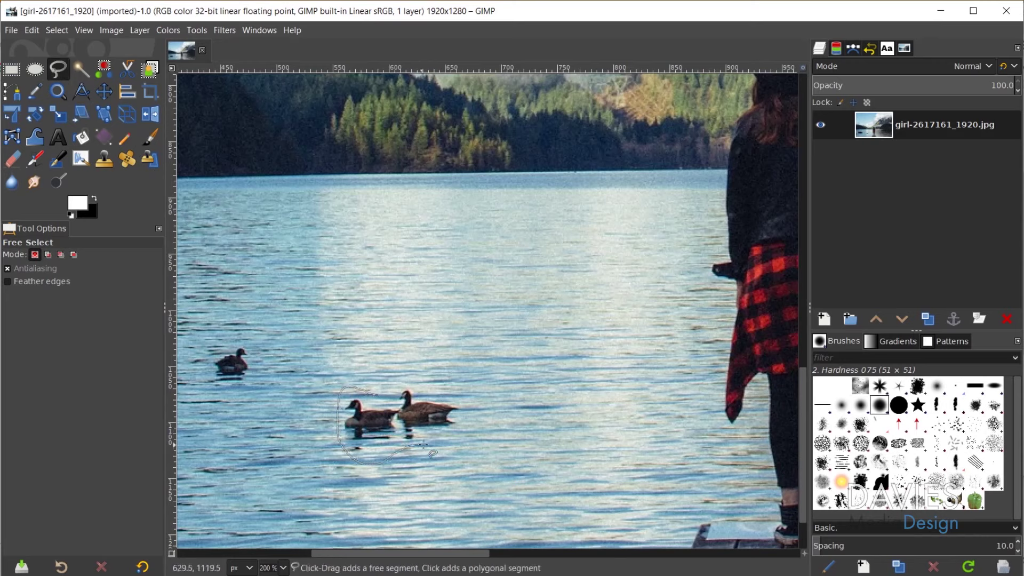
mouse_move(448, 390)
mouse_down()
mouse_move(388, 380)
mouse_move(378, 395)
mouse_up()
key(Return)
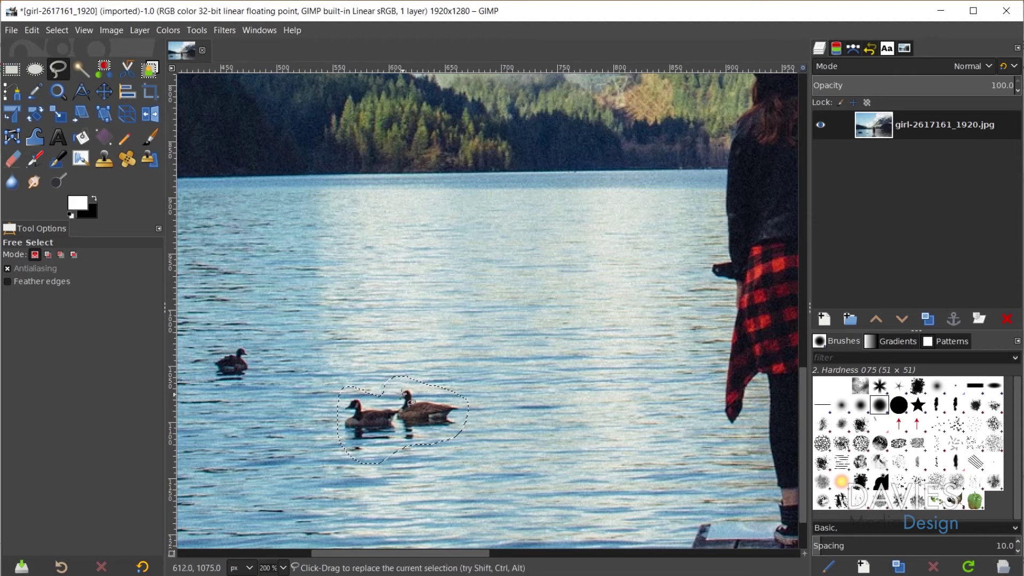
click(224, 30)
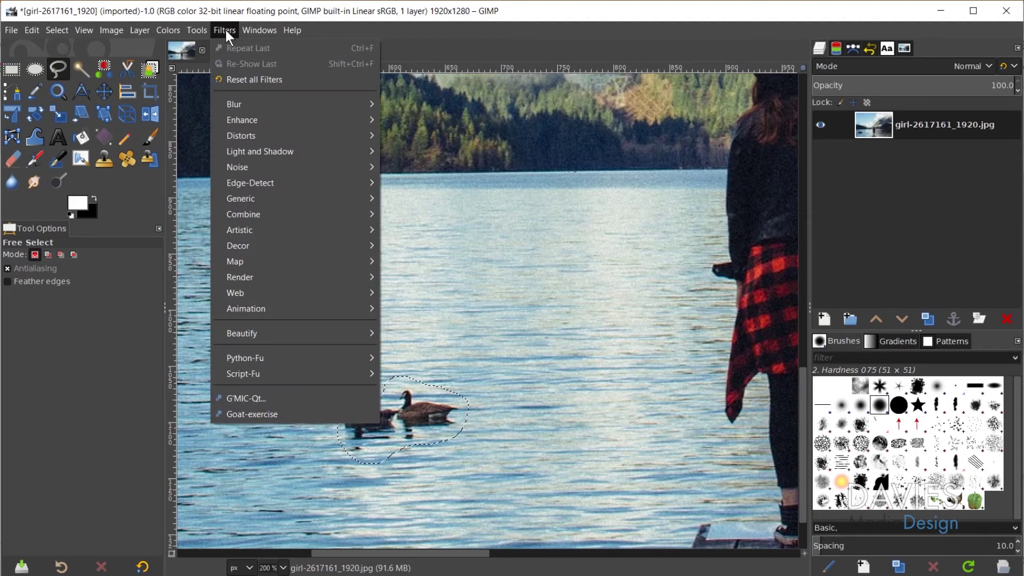
Step: Run Heal selection with 50 px sampling all around and random order, then deselect and zoom out
mouse_move(265, 122)
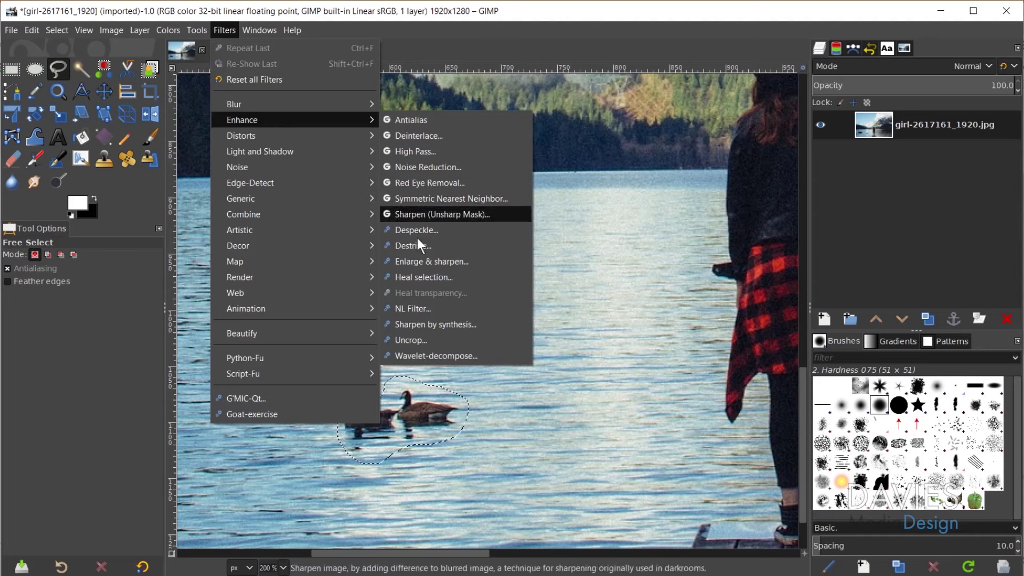
click(413, 272)
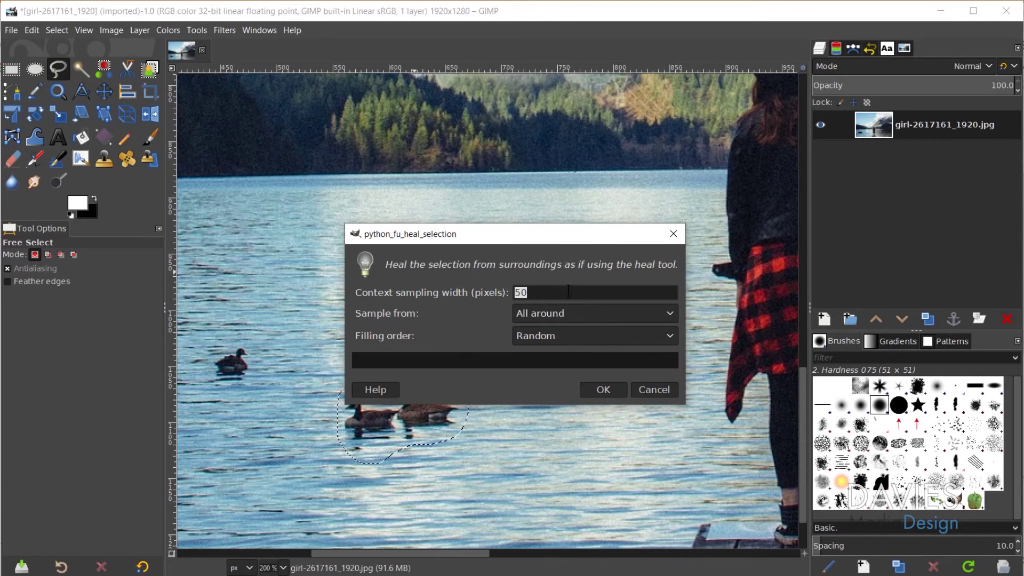
click(606, 389)
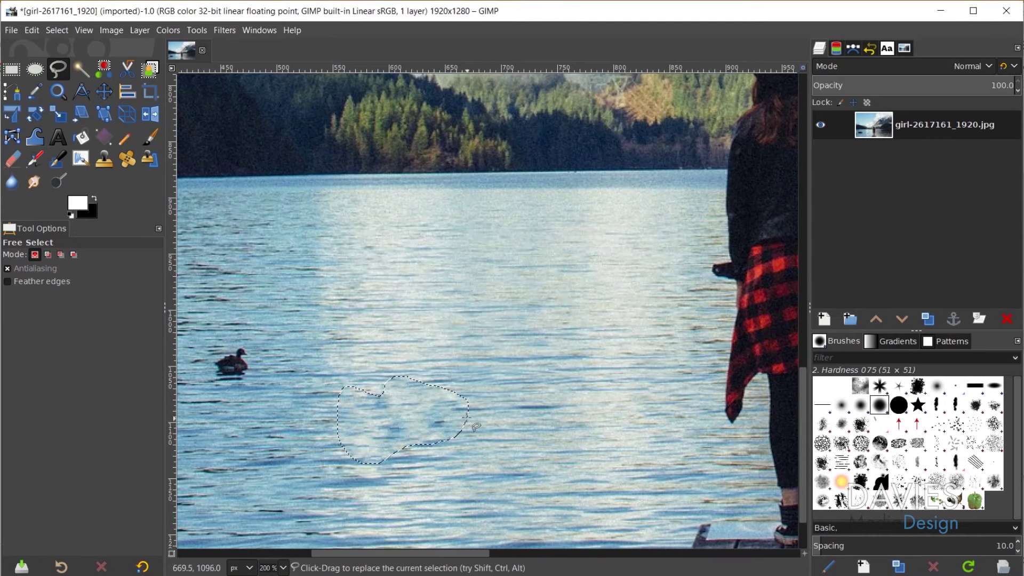
key(ctrl+shift+a)
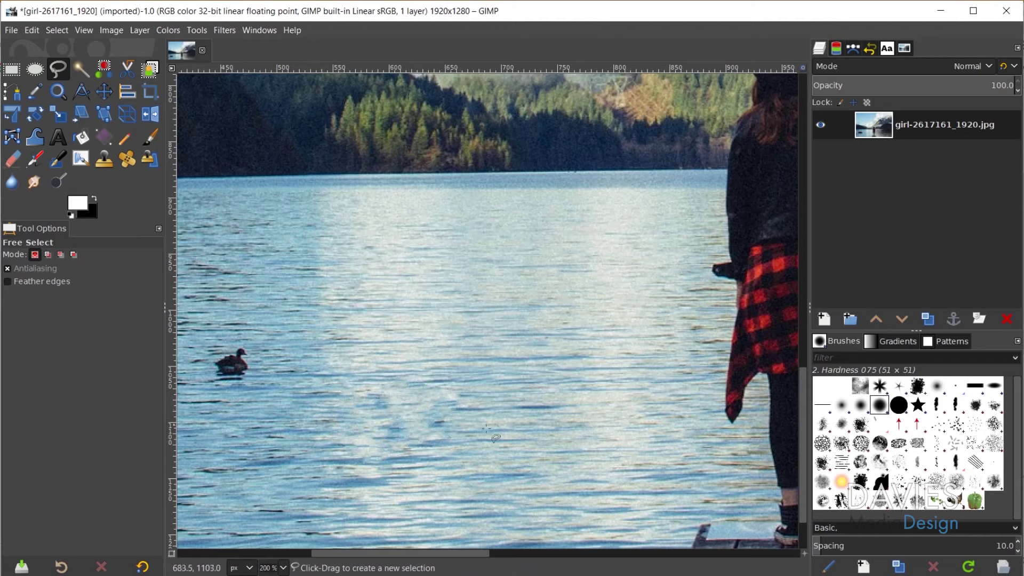
key(minus)
key(minus)
key(minus)
drag(547, 555, 622, 530)
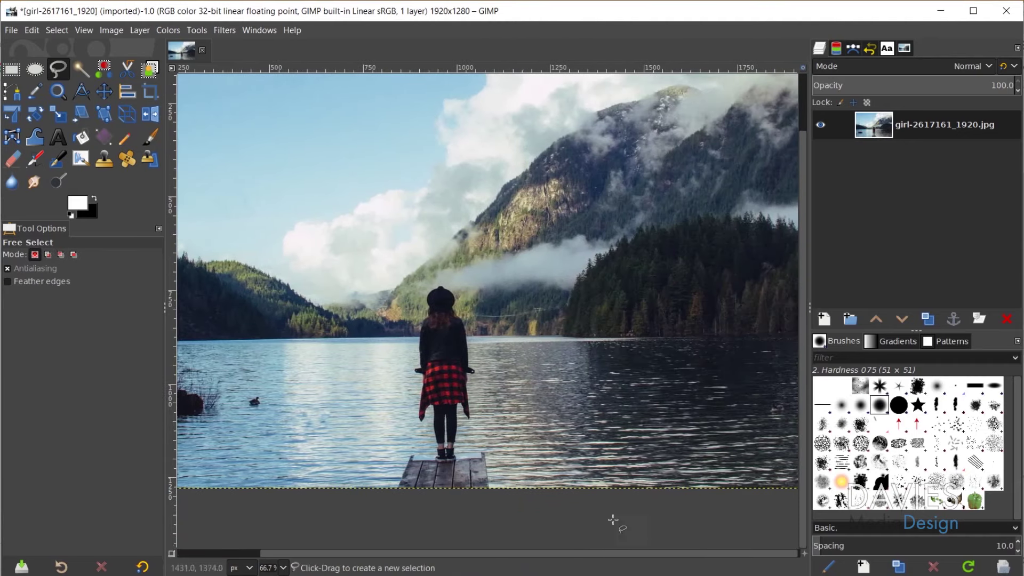